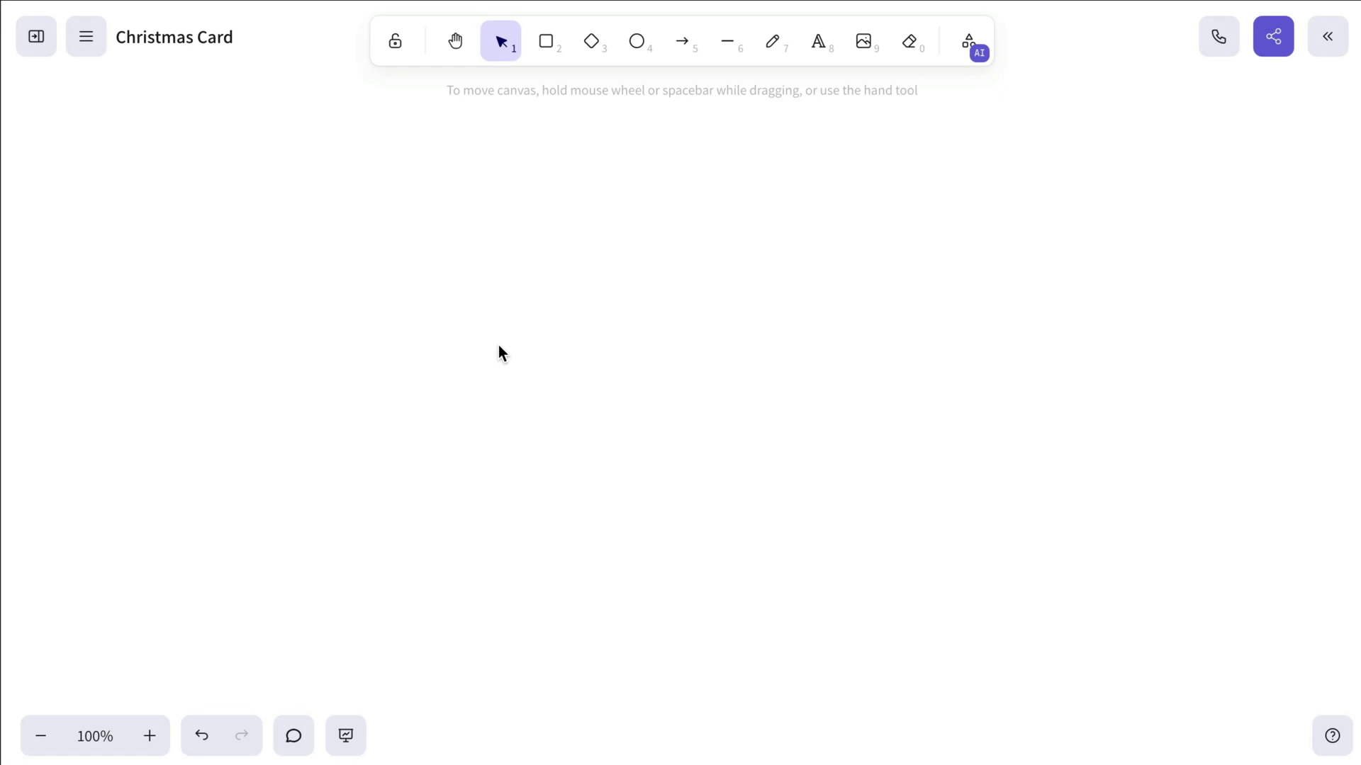
Insert the poinsettia-5855435_1280.jpg photo from Downloads with the Image tool.
left_click(864, 42)
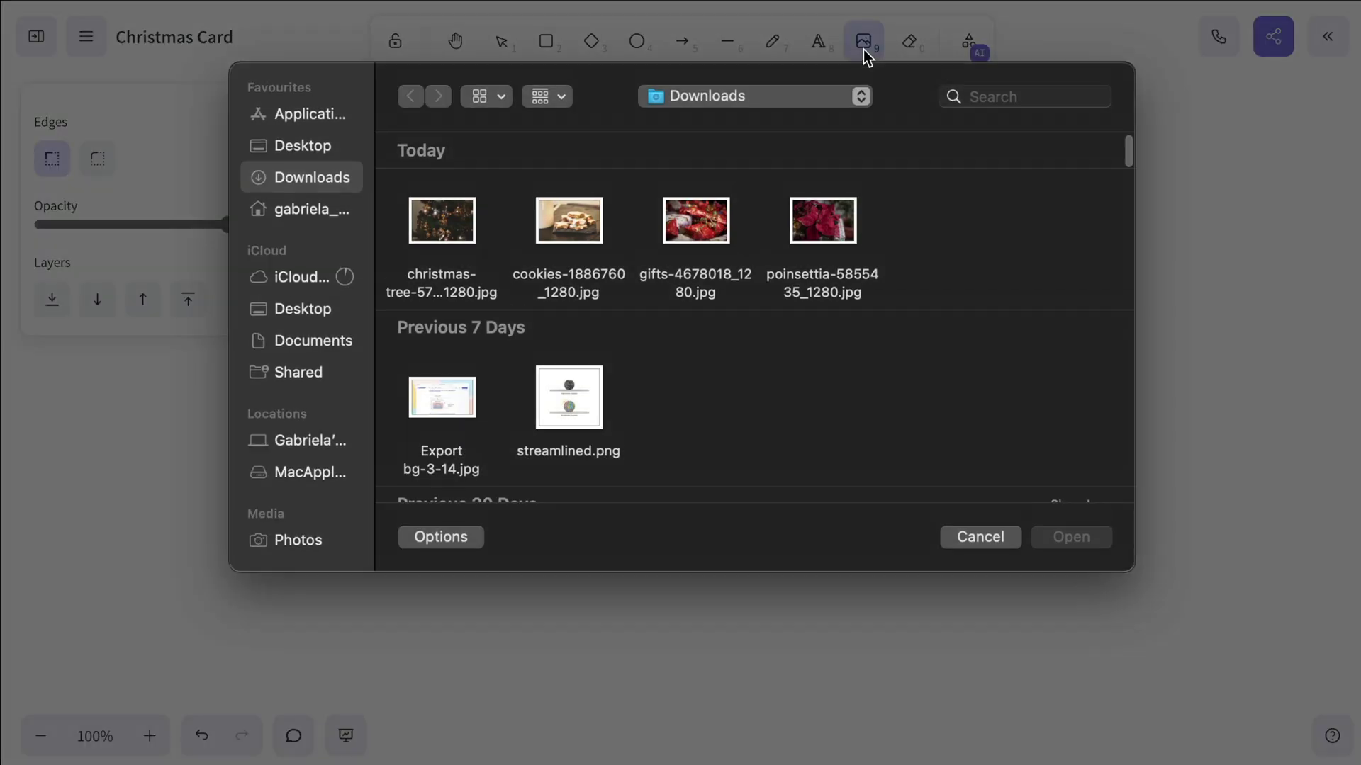
left_click(816, 231)
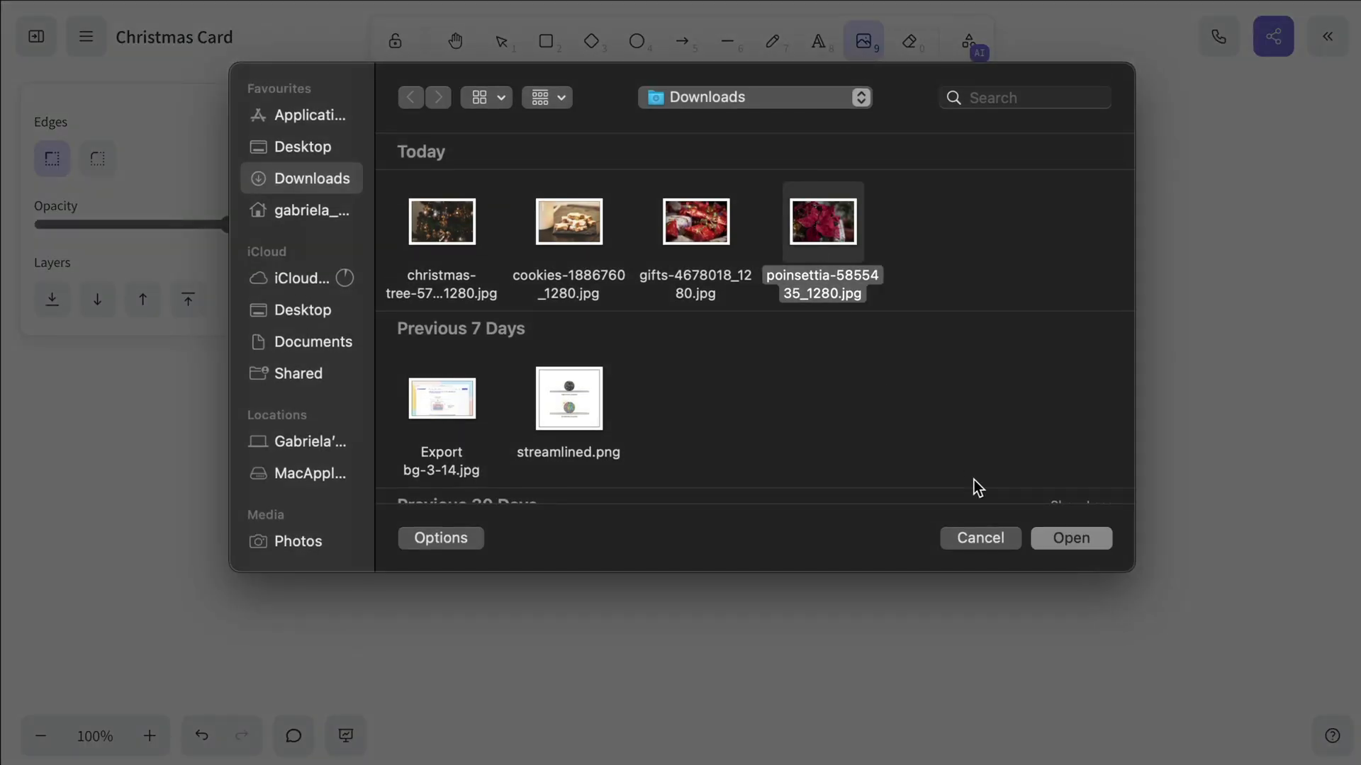
left_click(1062, 537)
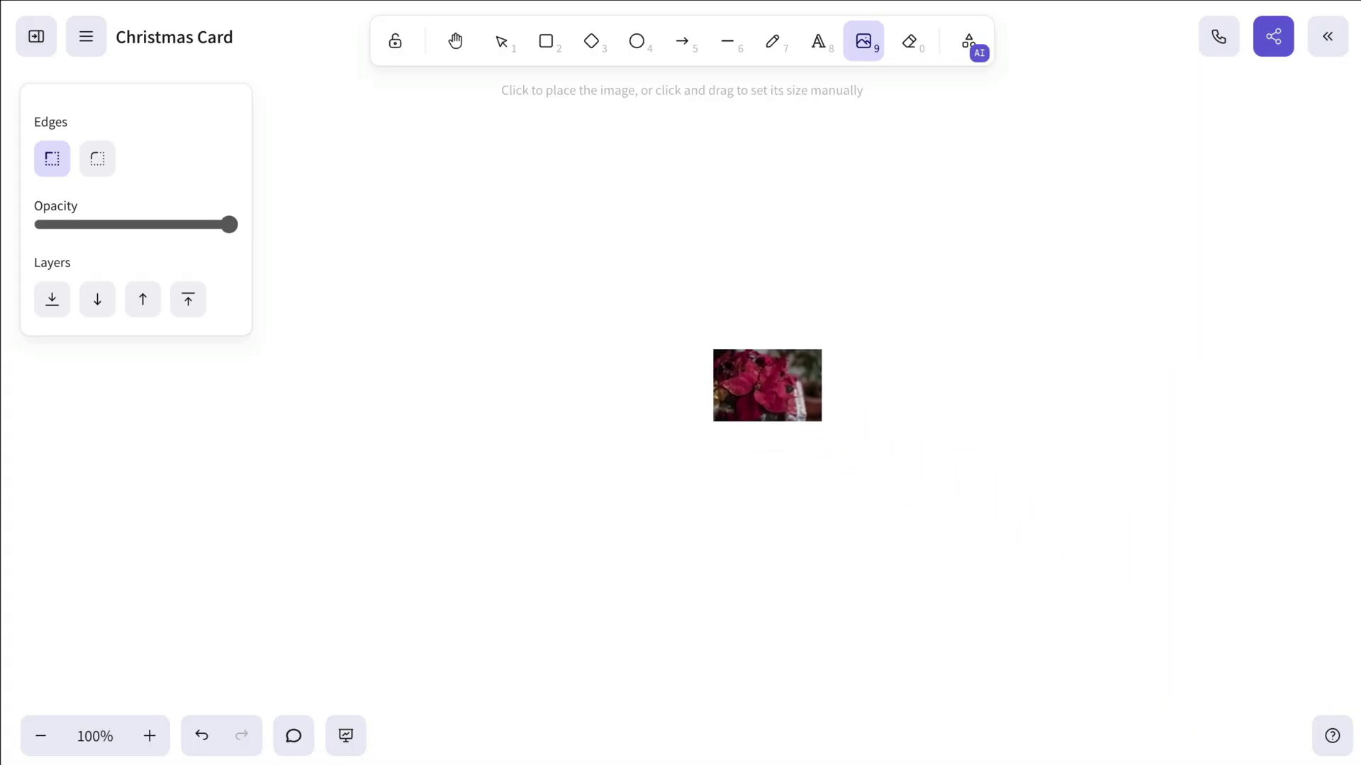
Place the poinsettia photo and crop it tighter on all four sides.
left_click(695, 326)
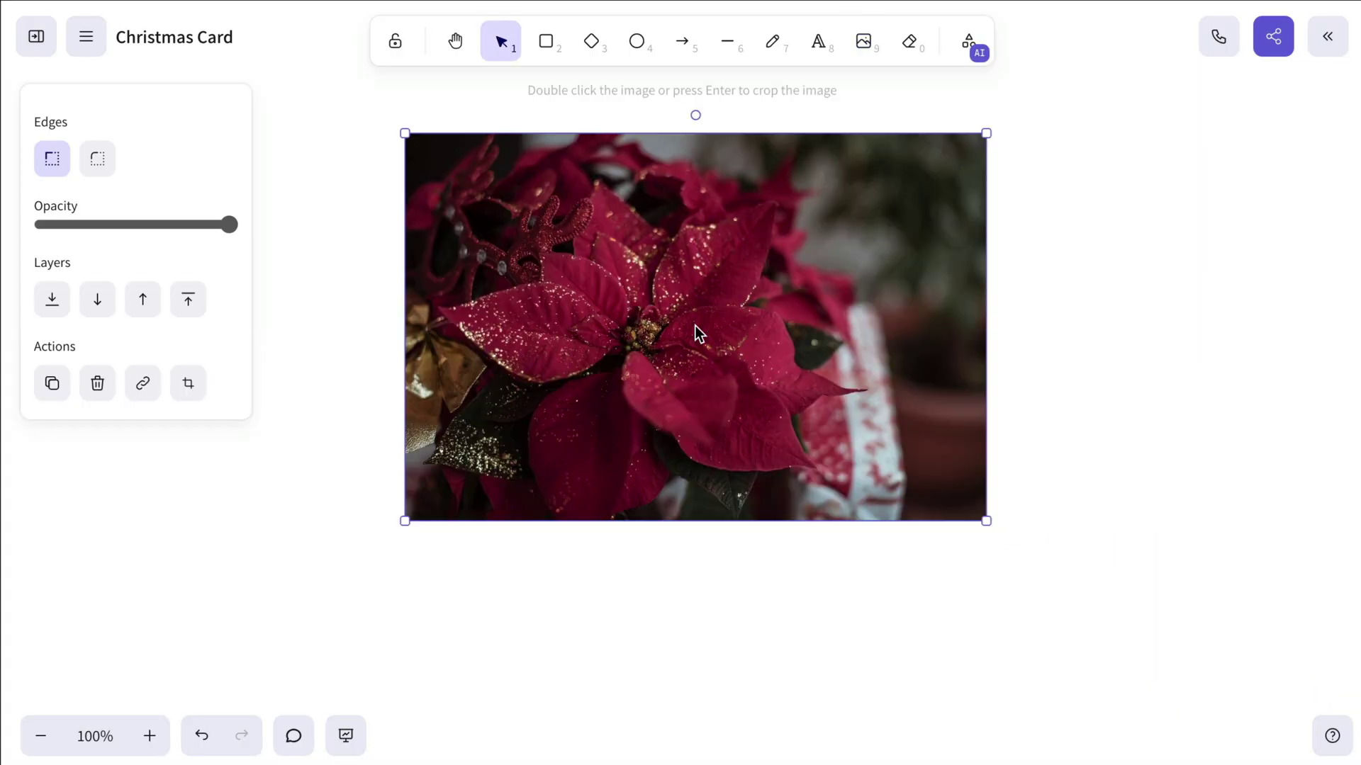
left_click(191, 384)
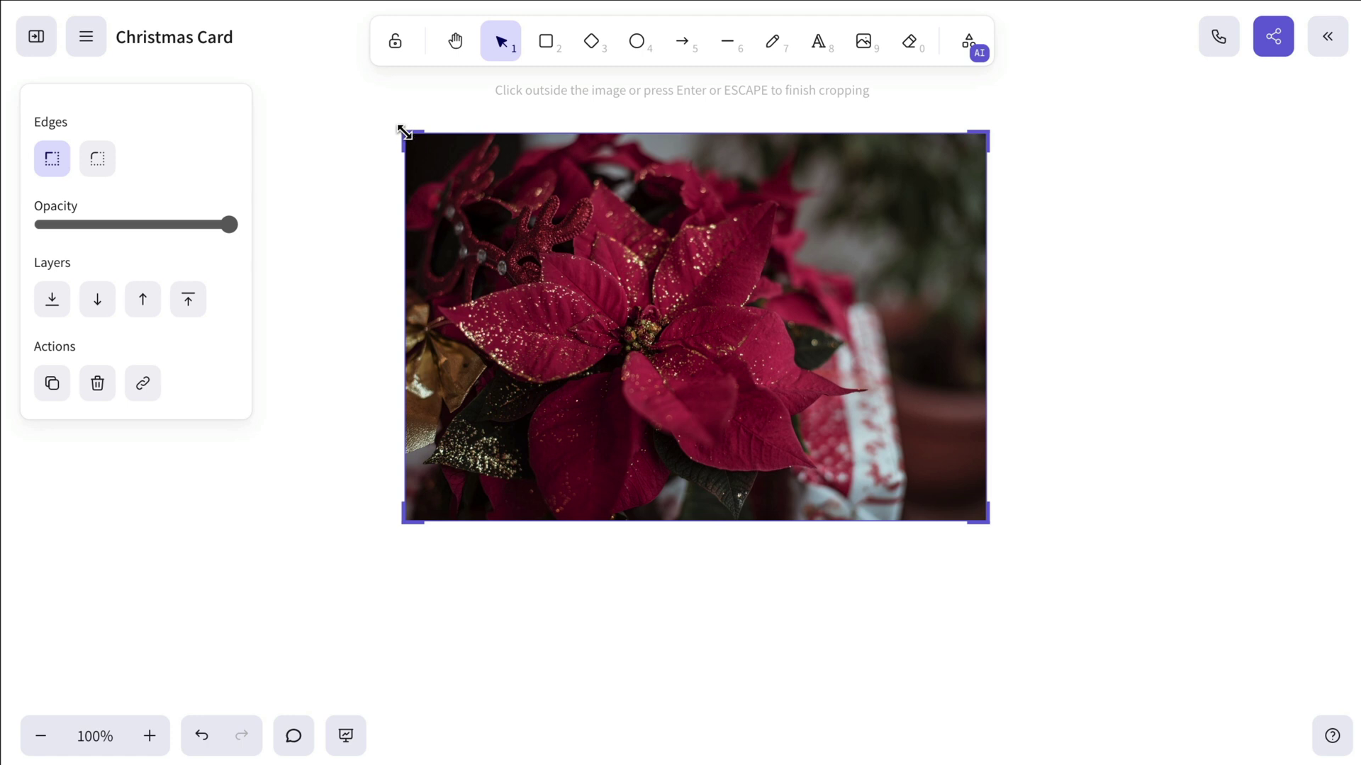
left_click_drag(405, 131, 468, 197)
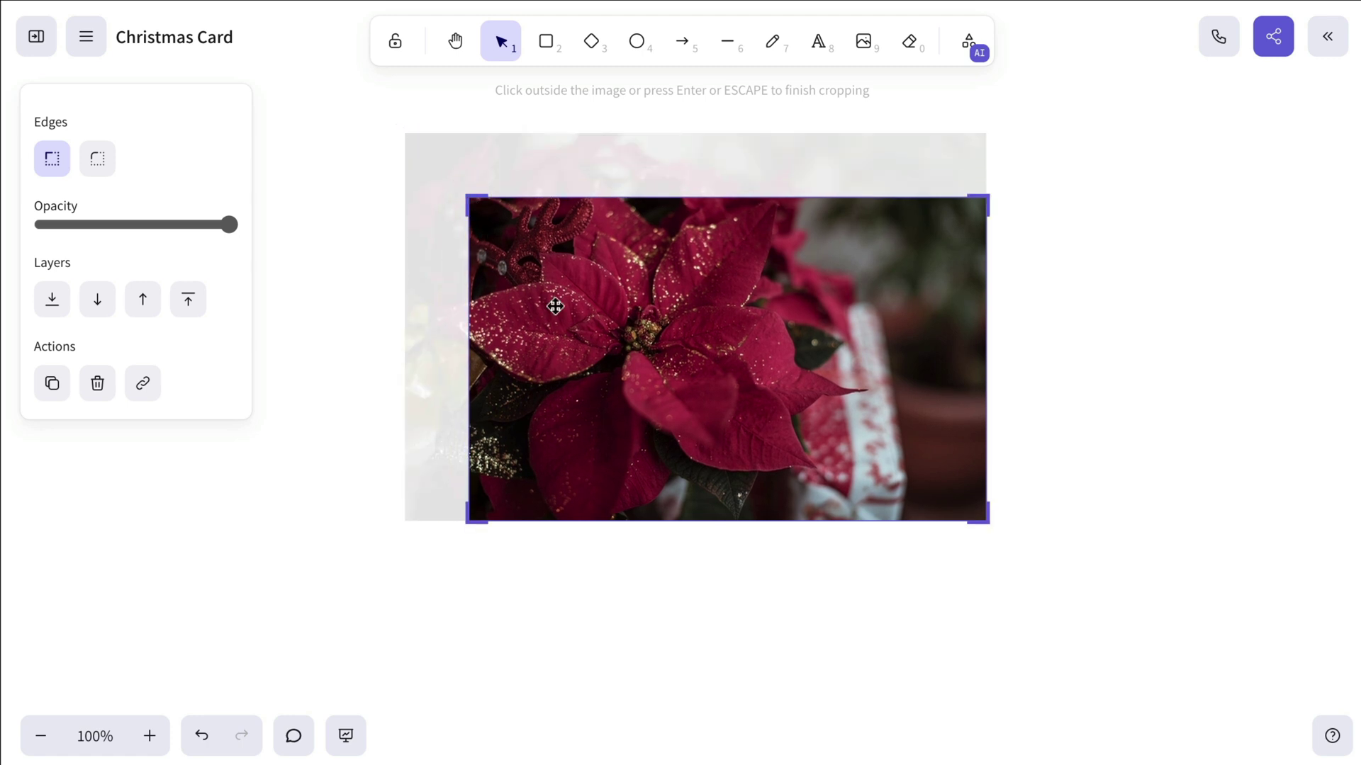
left_click_drag(987, 523, 847, 499)
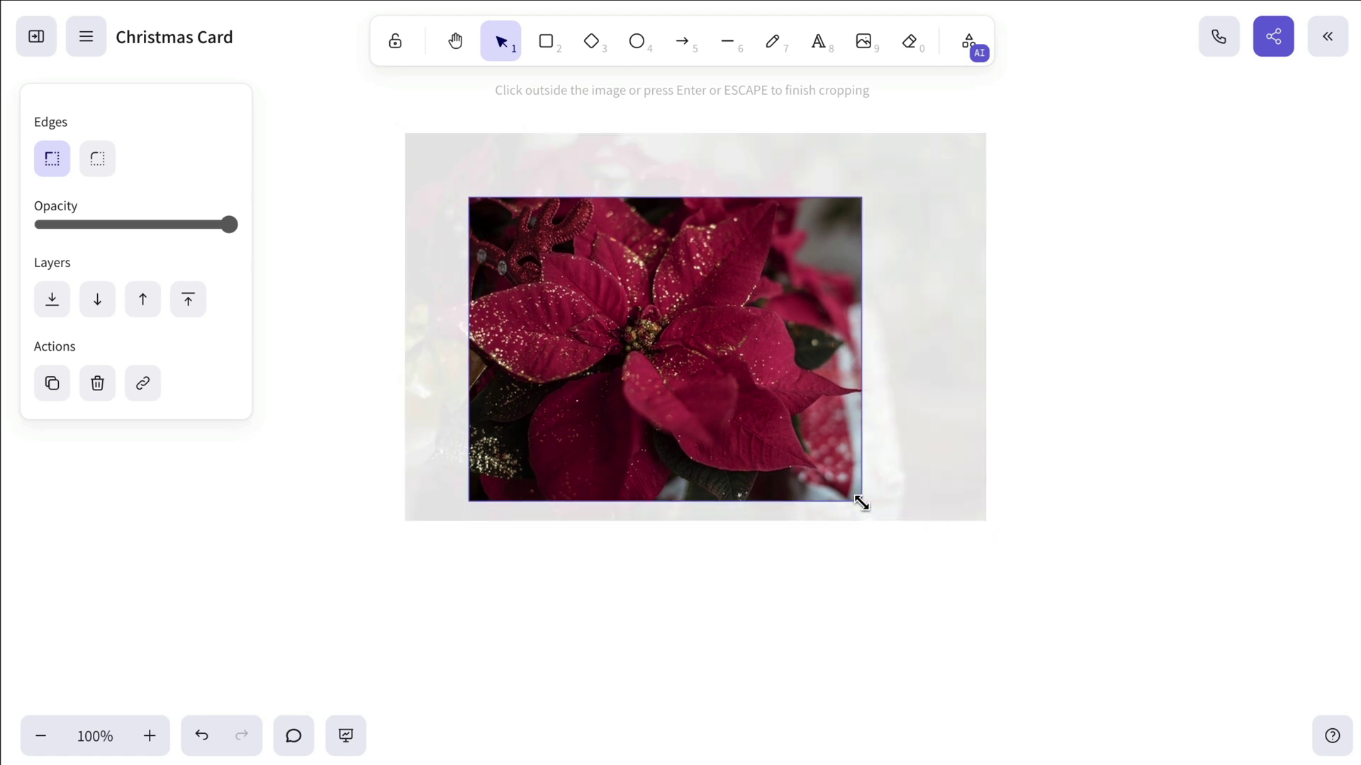
key("Return")
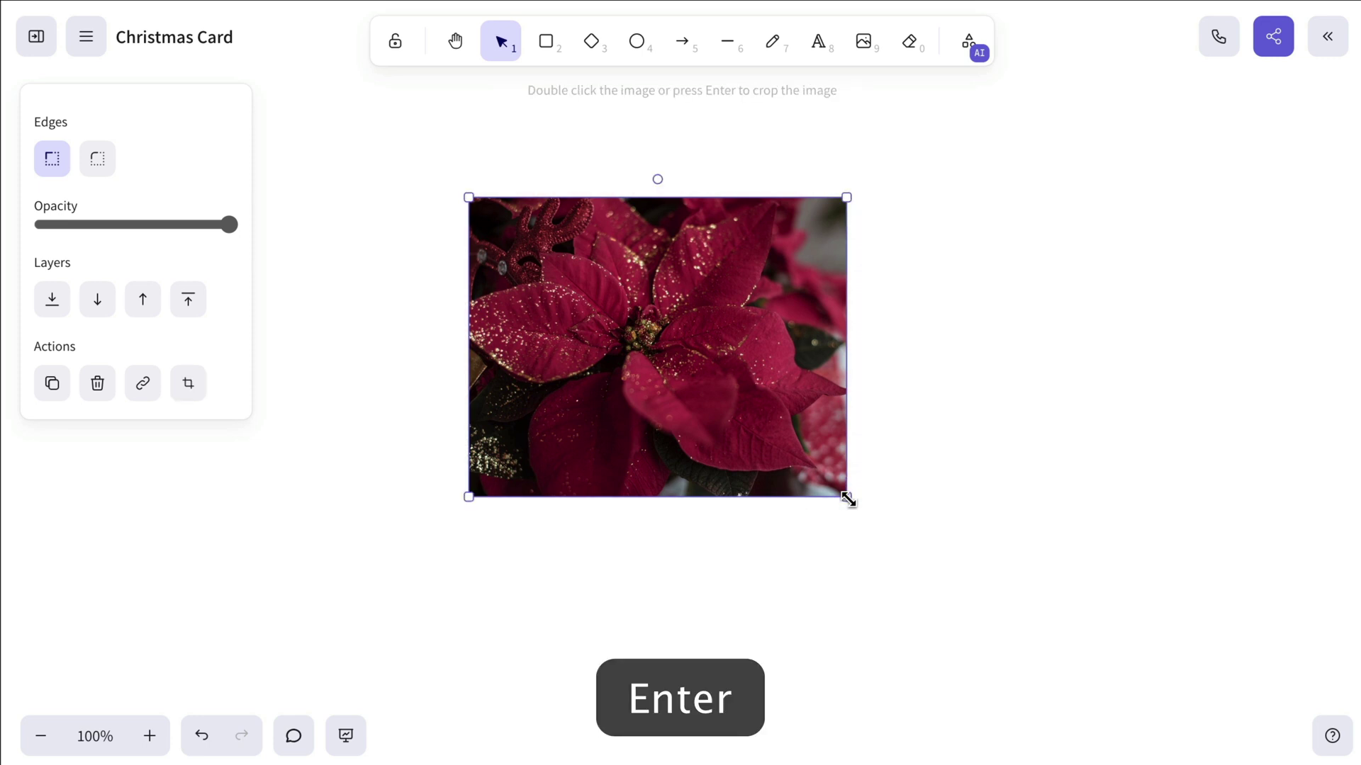
Shrink the poinsettia photo, move it lower left, and place the gifts photo beside it.
left_click_drag(843, 197, 773, 259)
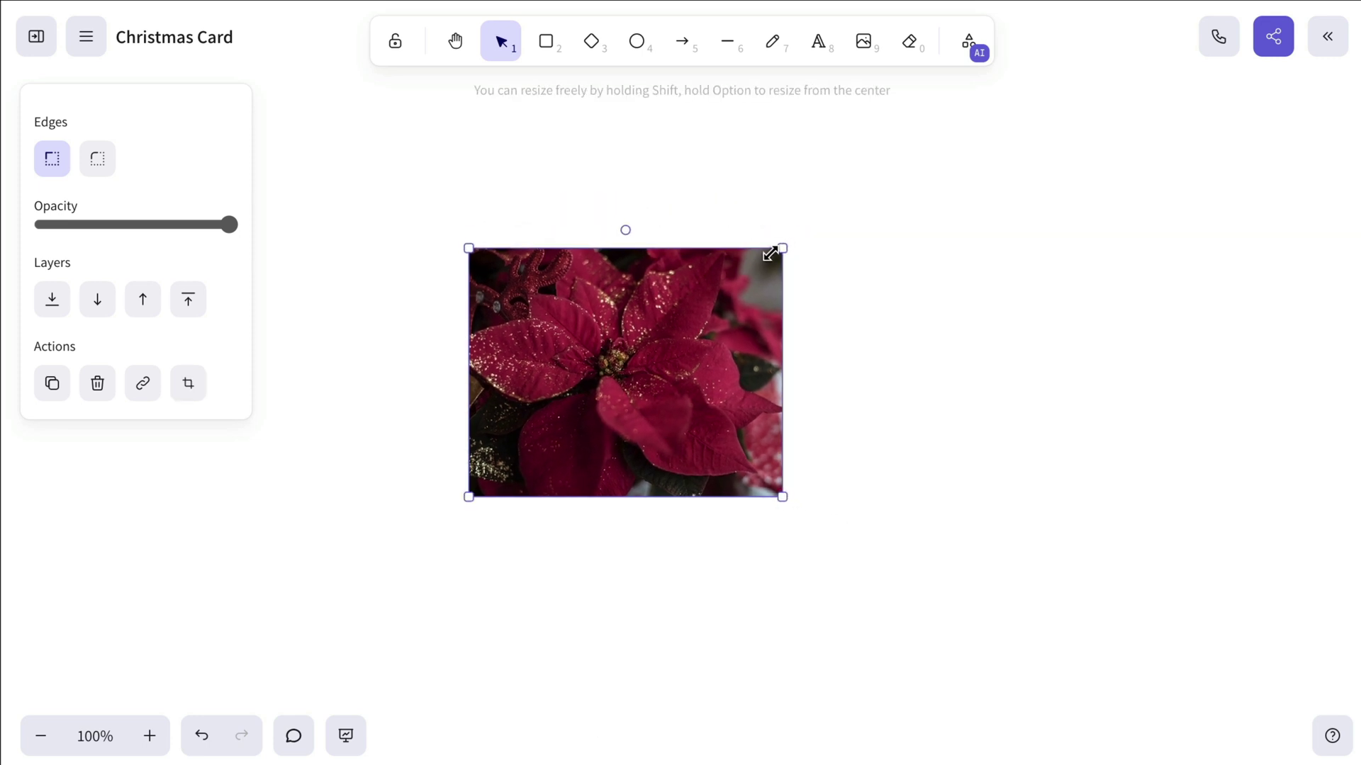
left_click_drag(713, 324, 535, 466)
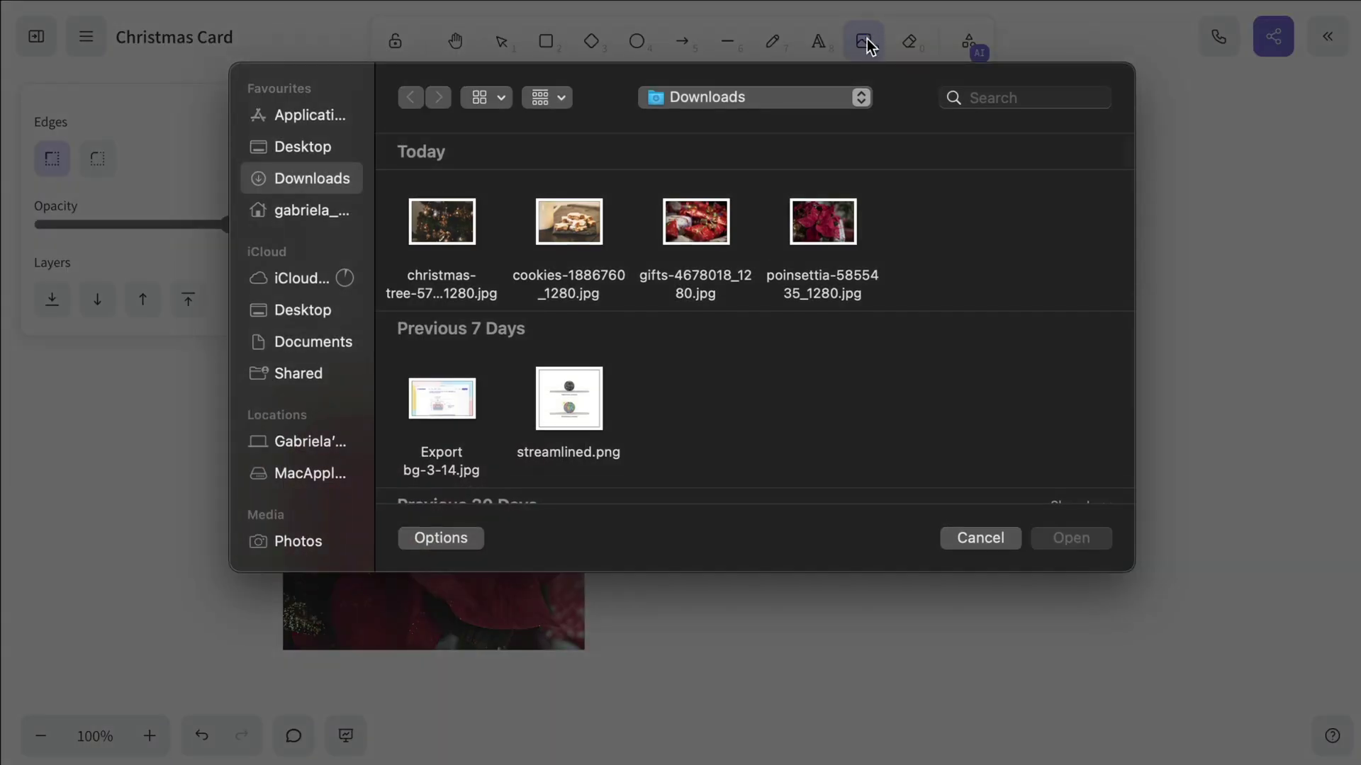
left_click(702, 220)
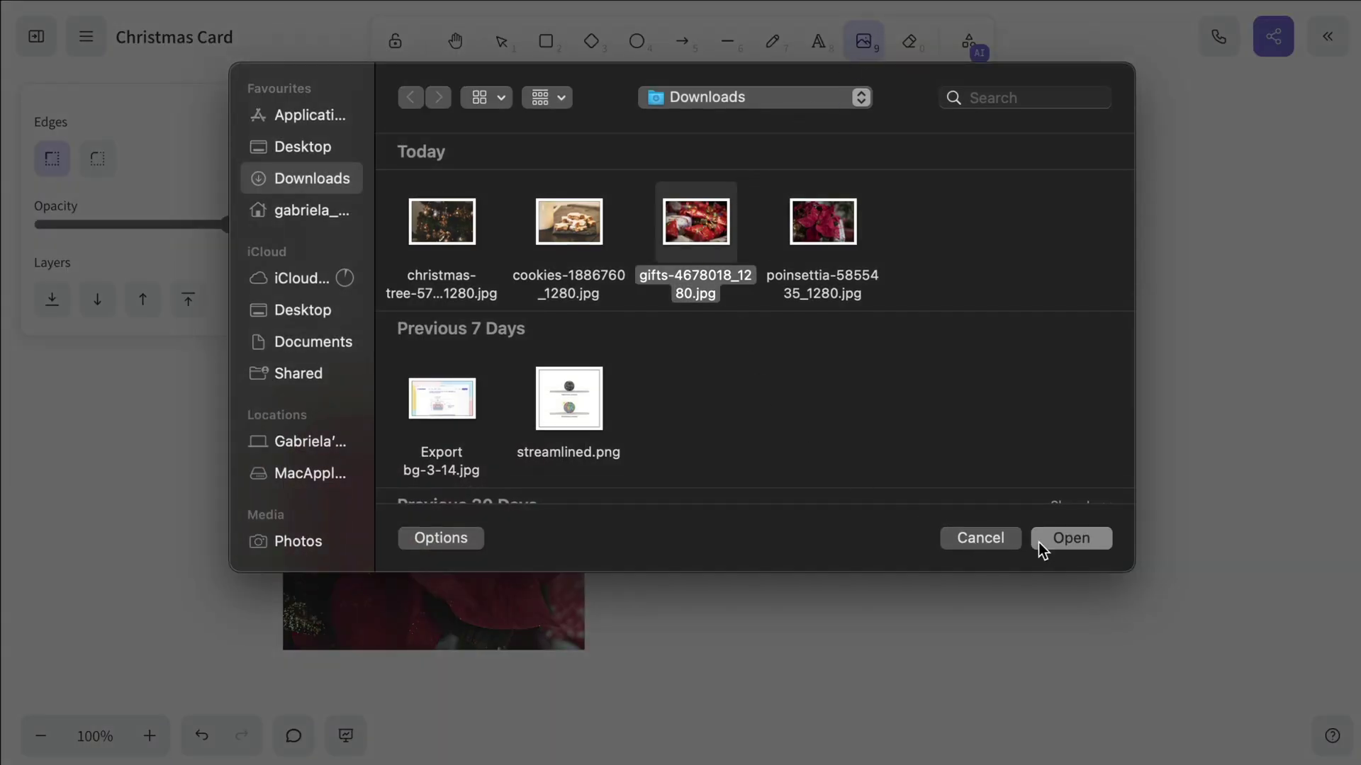
left_click(1070, 538)
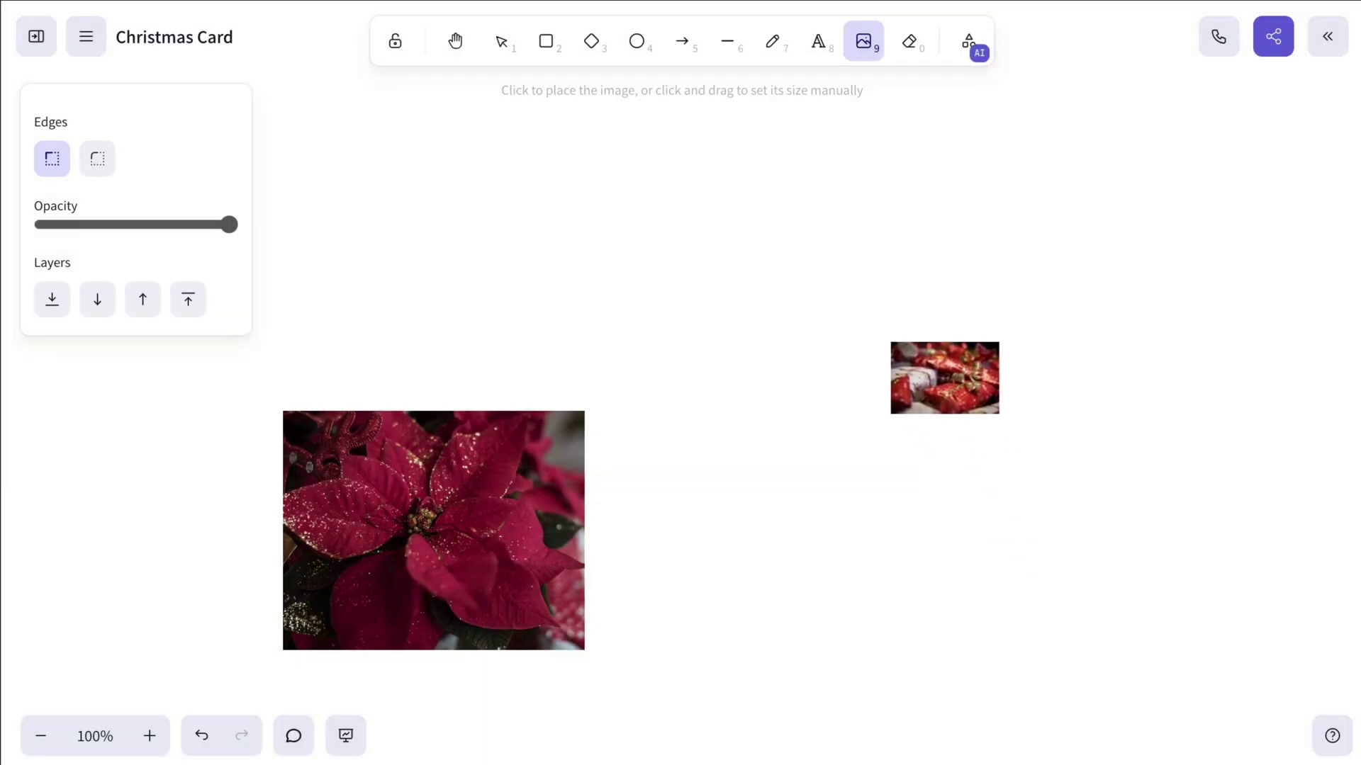
left_click(896, 351)
scroll(867, 284, "right", 2)
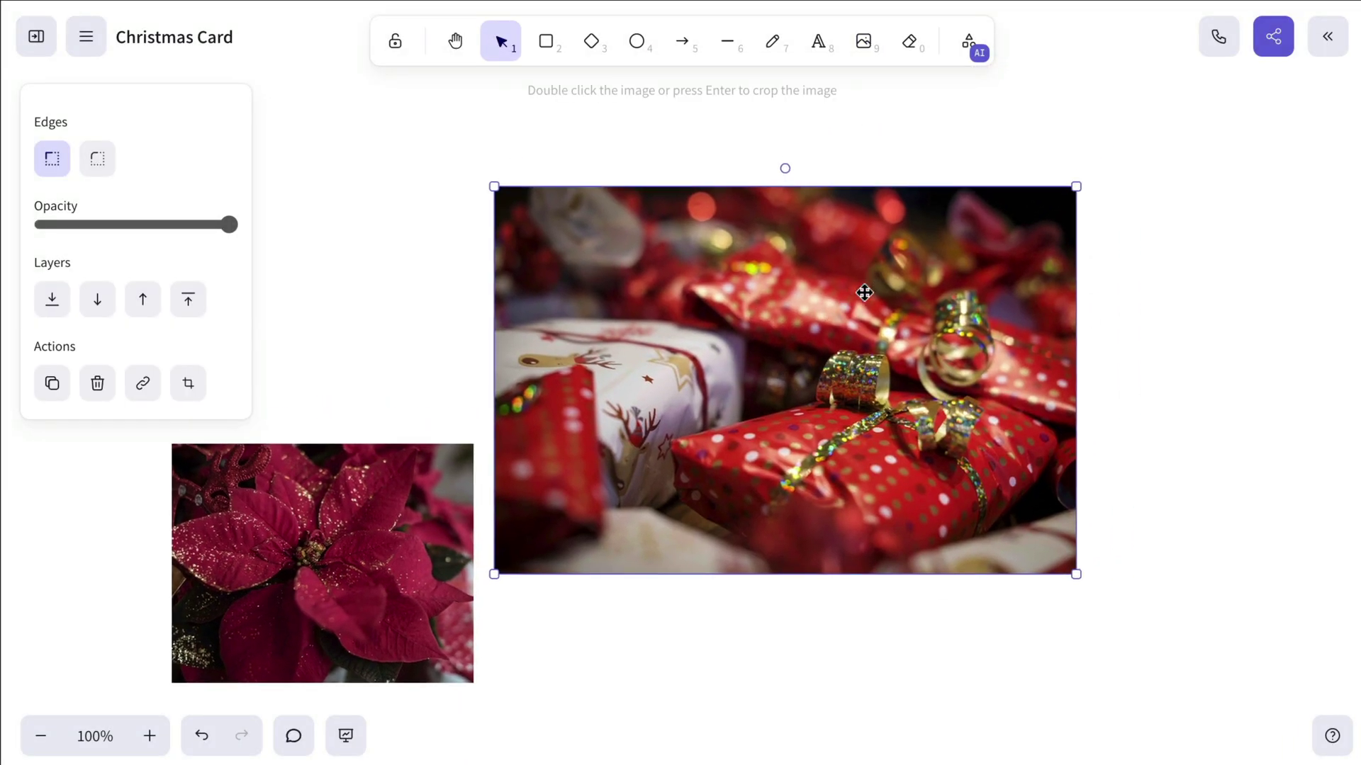
Crop the gifts photo inward from all sides, trimming a little extra off the top.
double_click(904, 341)
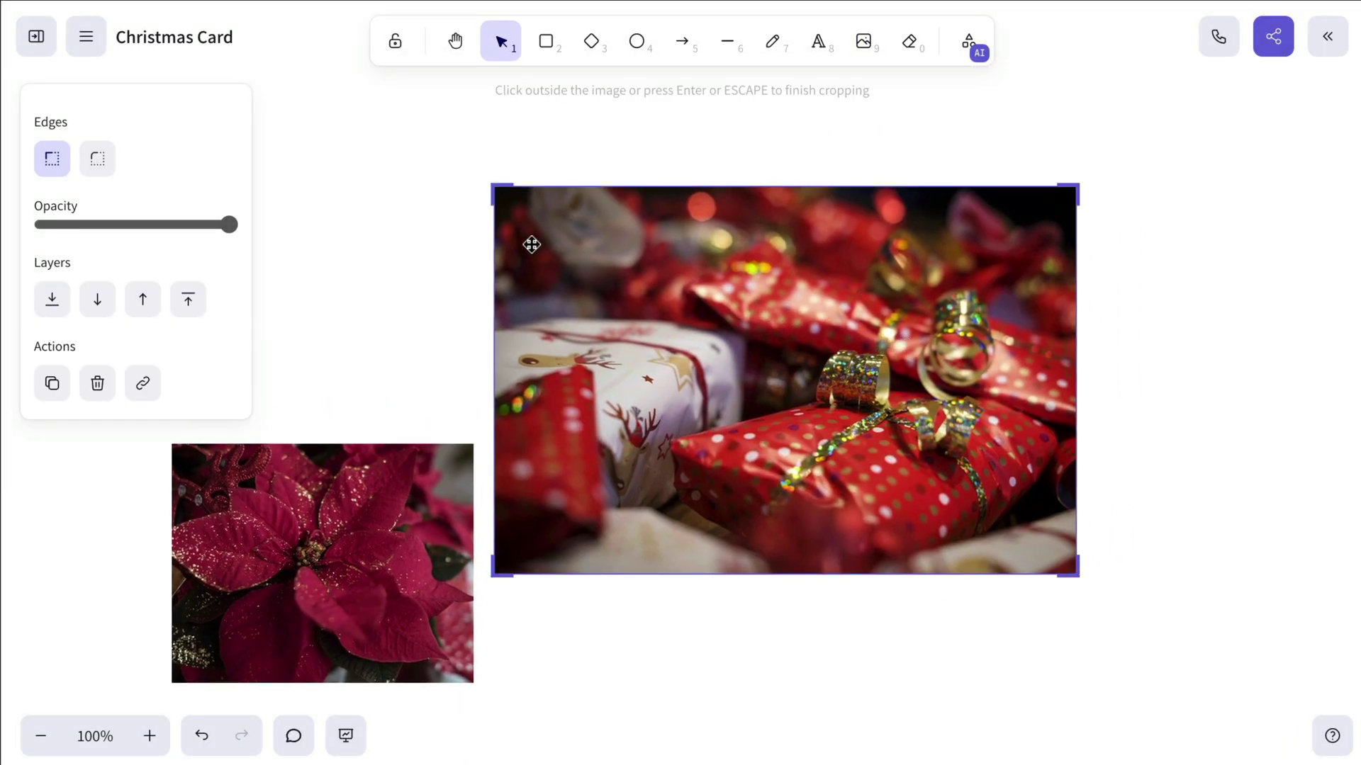
left_click_drag(497, 189, 588, 231)
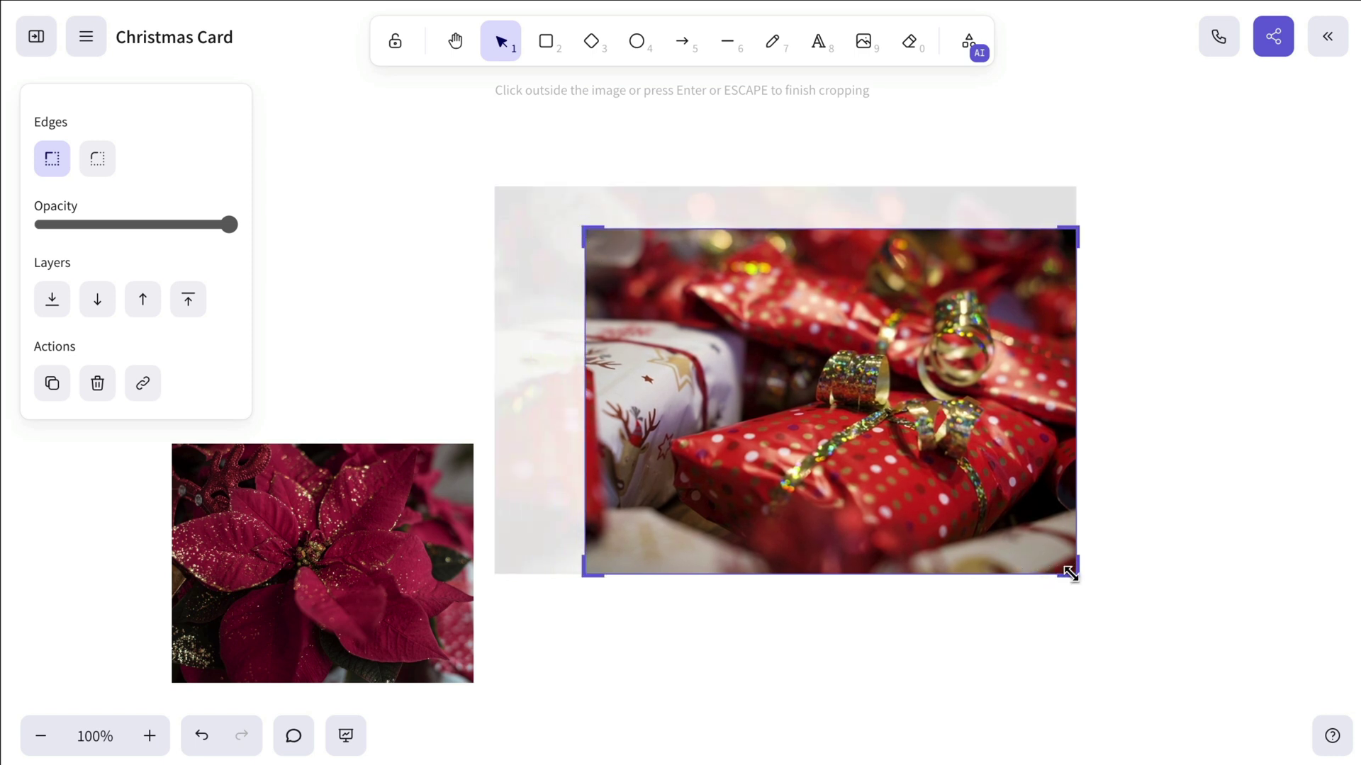
left_click_drag(1070, 572, 1008, 561)
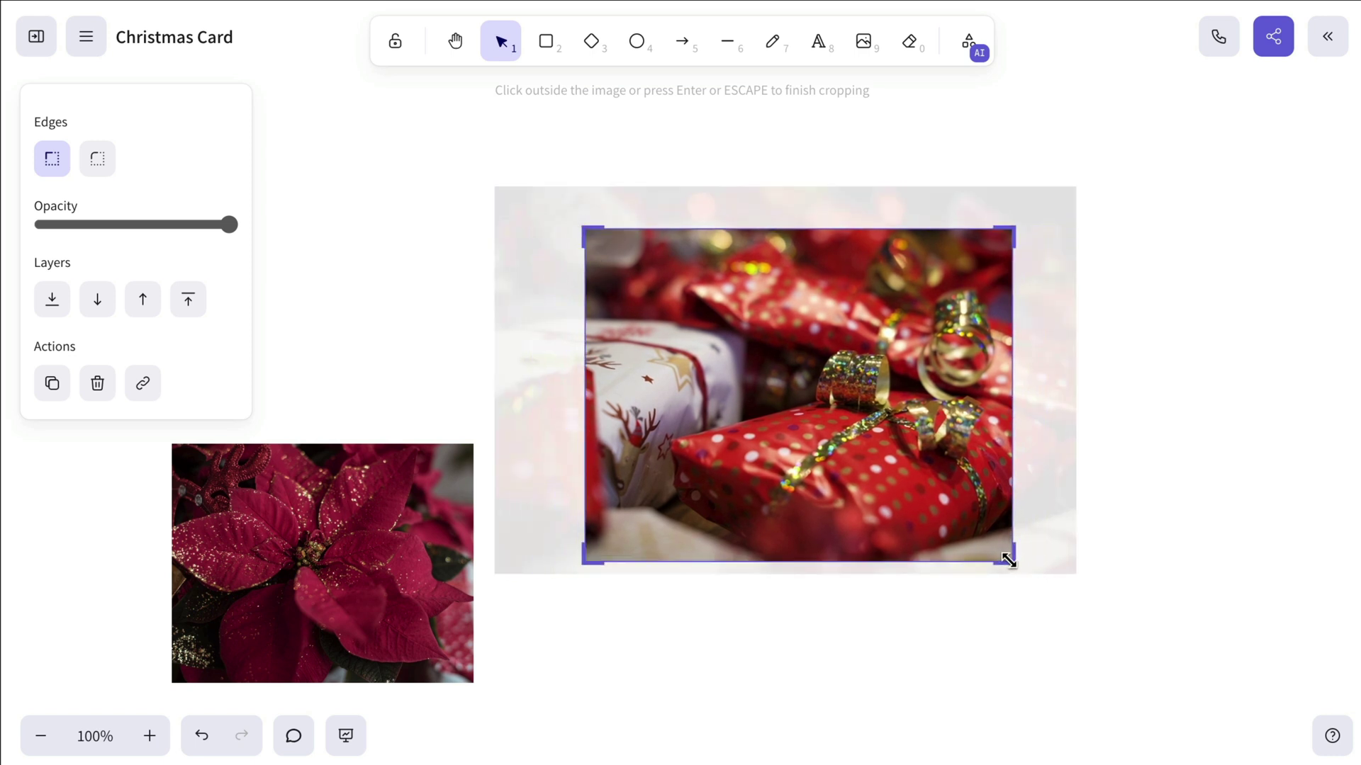
left_click_drag(872, 230, 875, 262)
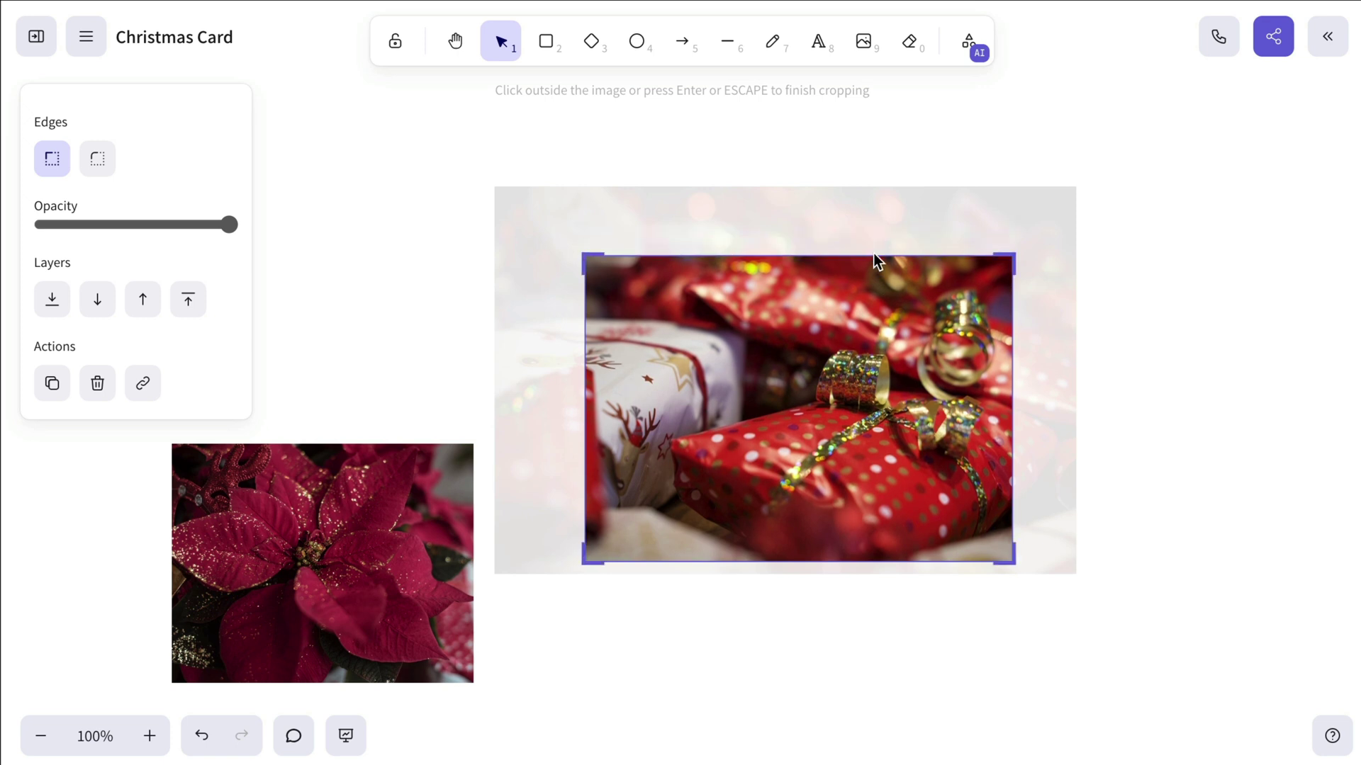
key("Return")
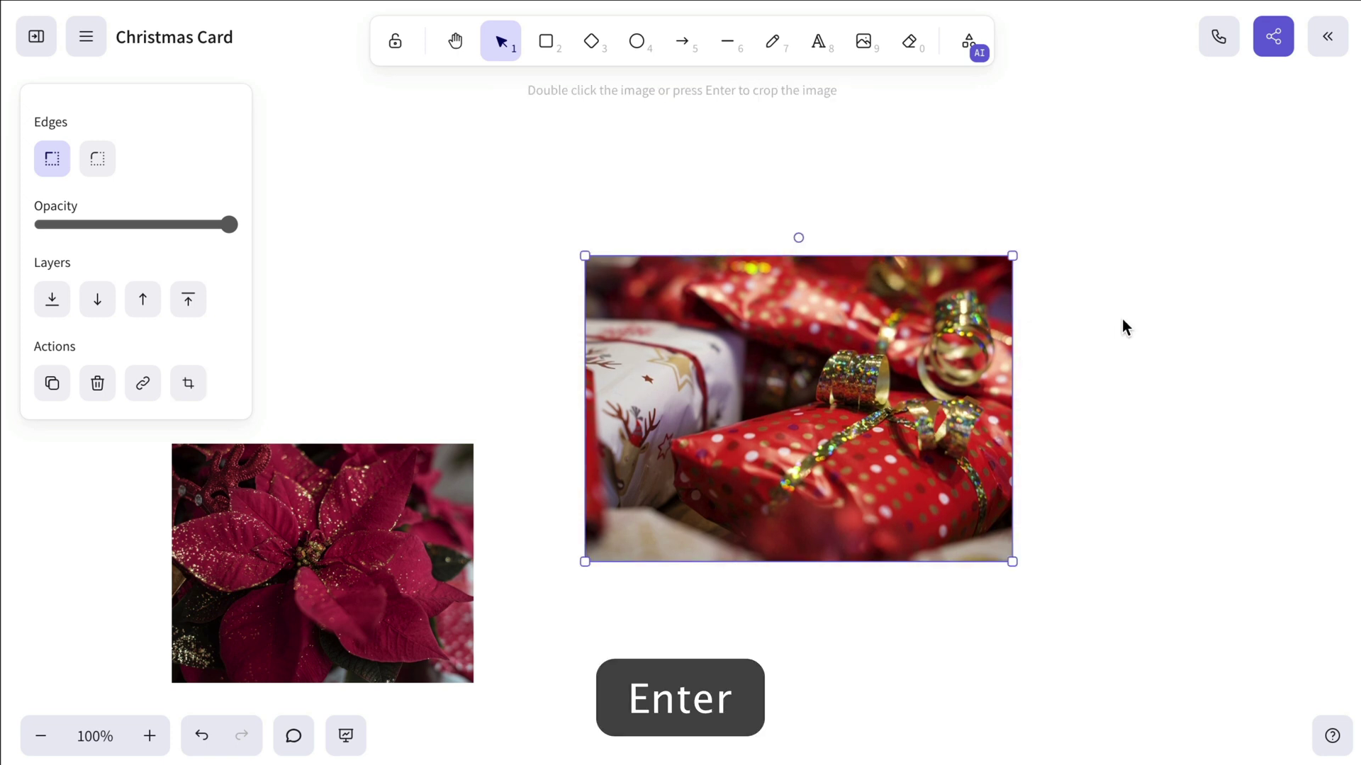
Shrink the gifts photo and set it in a row beside the poinsettia.
left_click_drag(1011, 256, 947, 304)
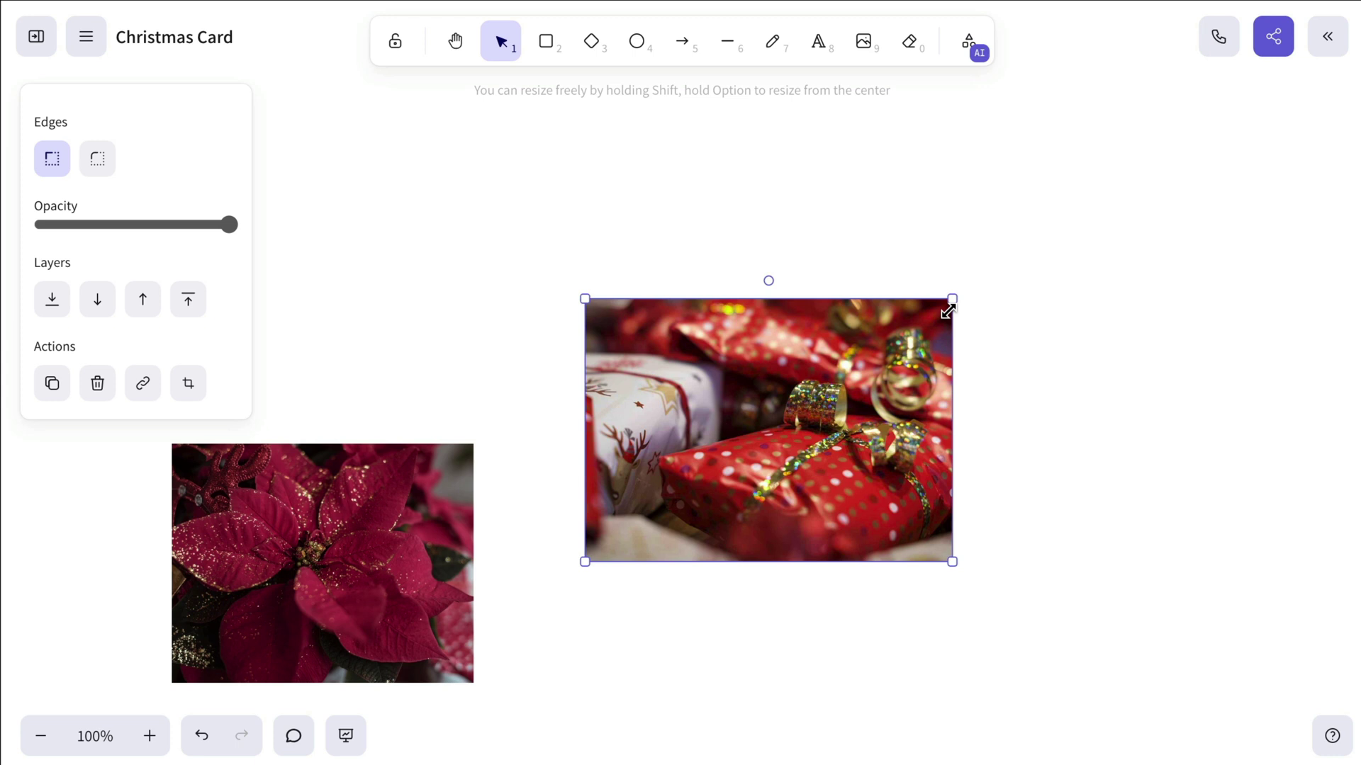
left_click_drag(856, 351, 795, 453)
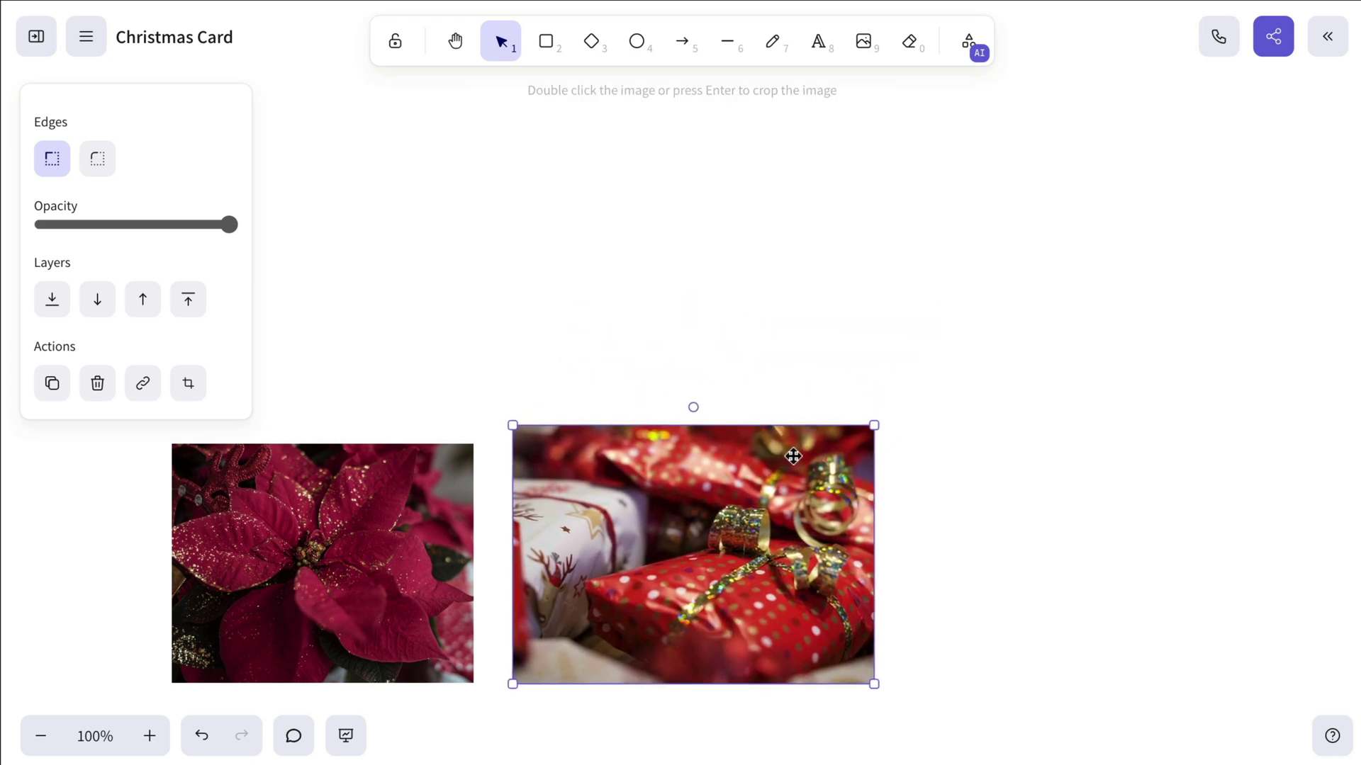
scroll(795, 453, "up", 2)
left_click(939, 341)
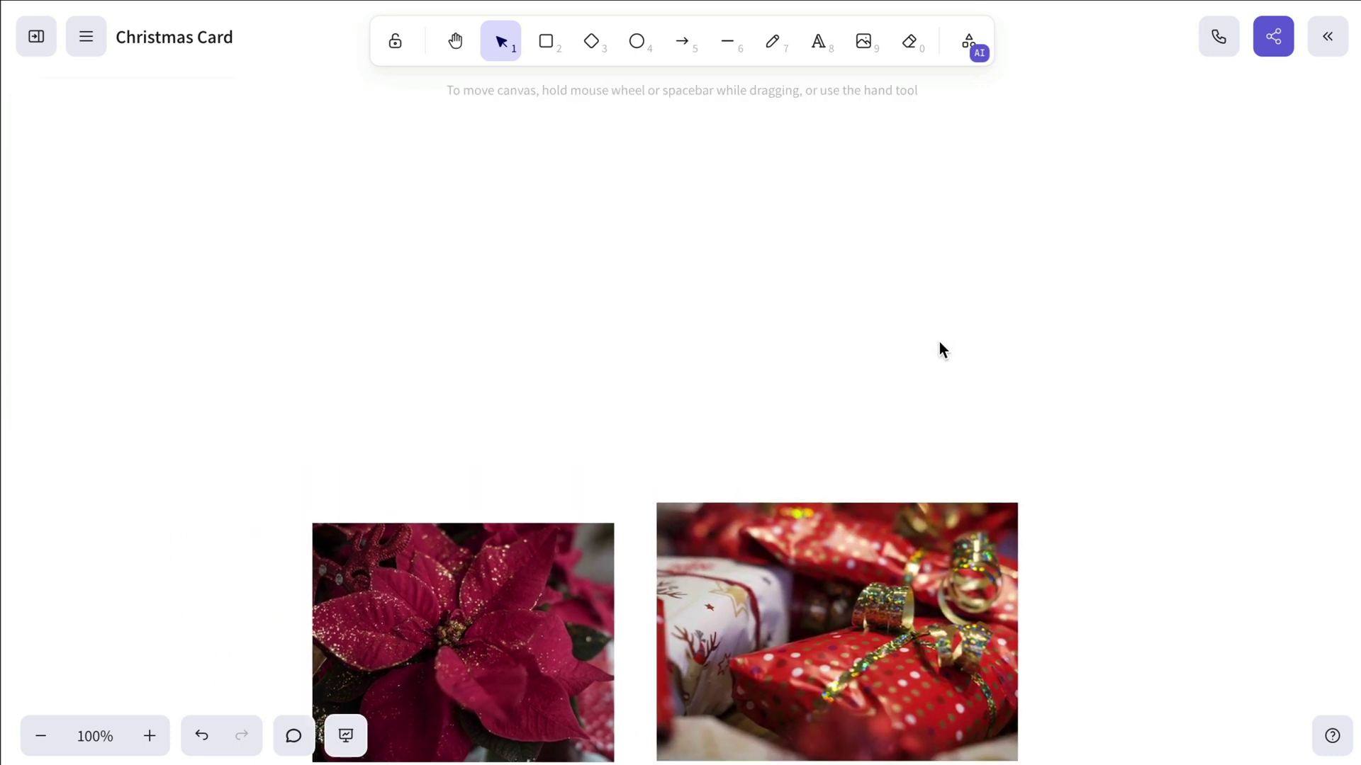
scroll(939, 342, "up", 2)
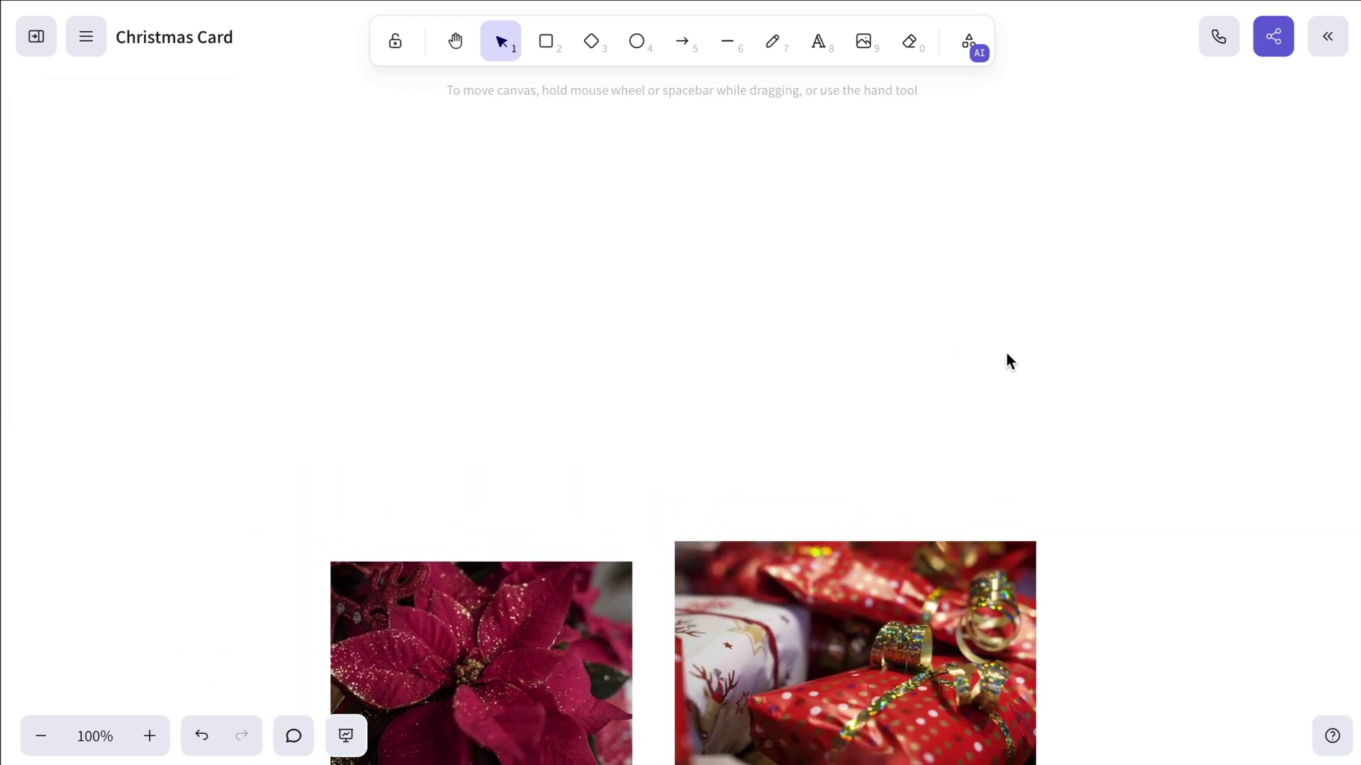
Insert the cookies photo above the other two and enlarge it from its top-left corner.
left_click(863, 42)
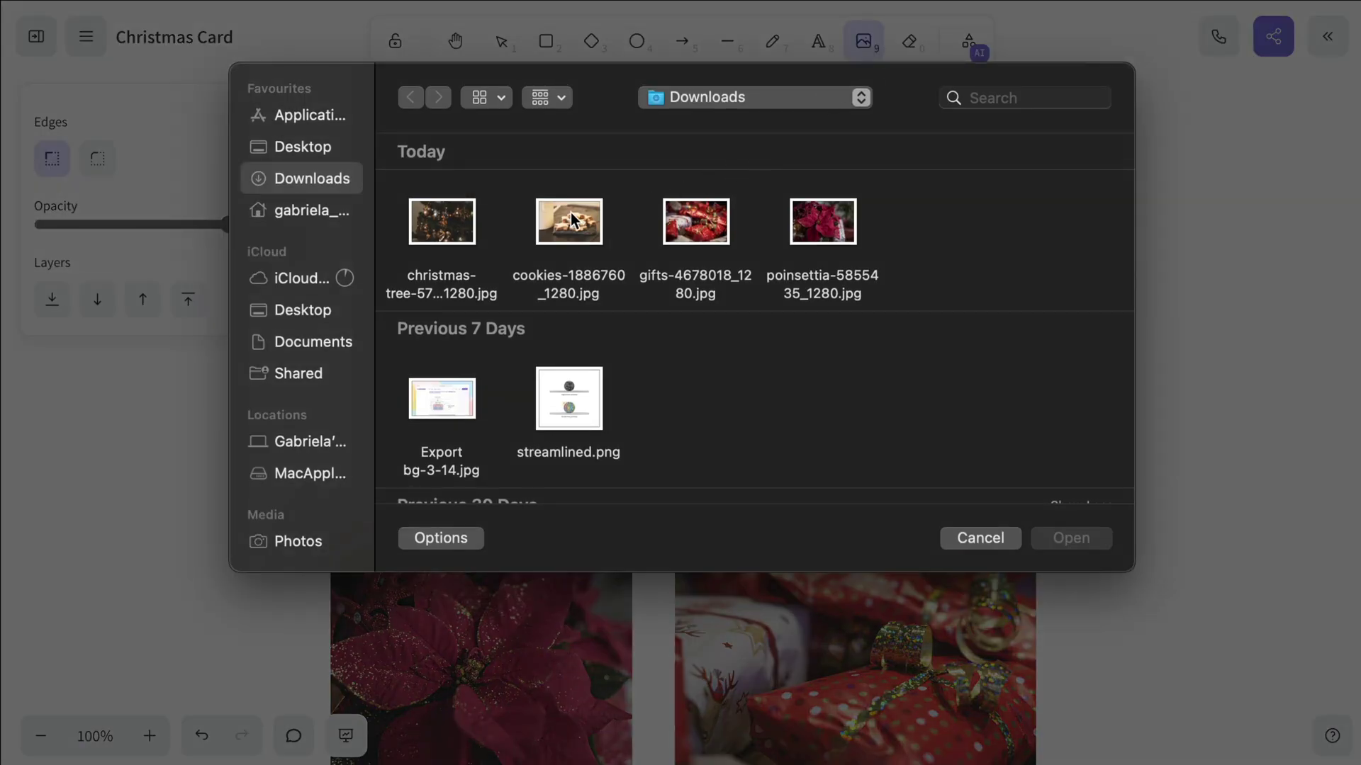
left_click(573, 220)
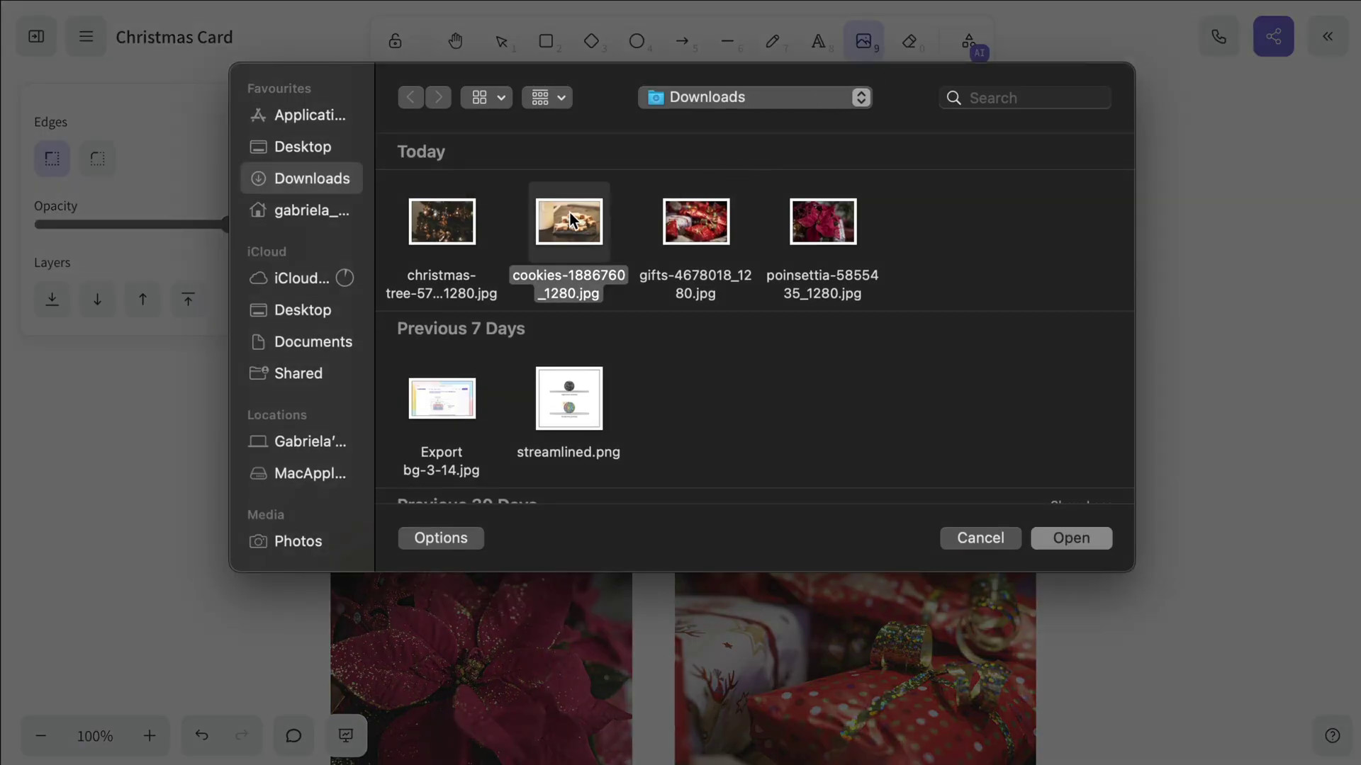
left_click(1058, 540)
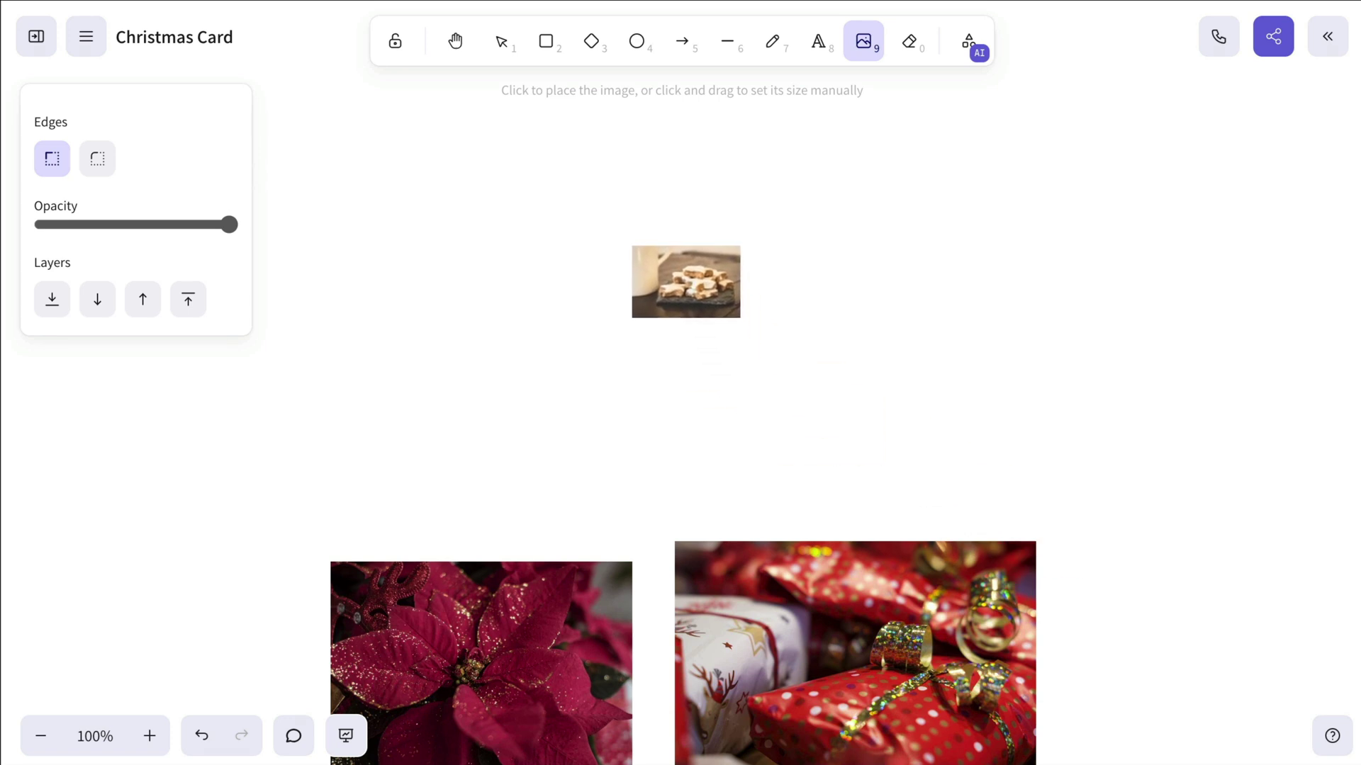
left_click(637, 251)
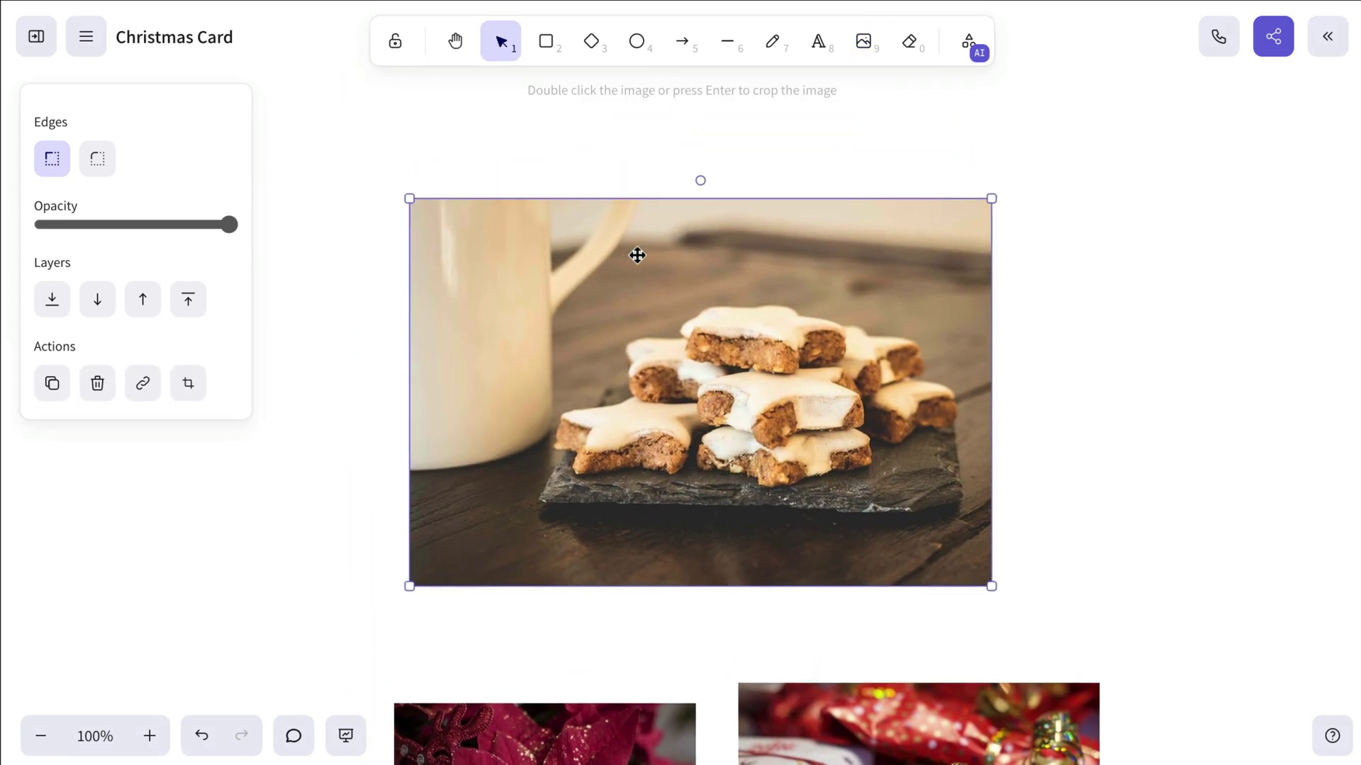
left_click_drag(409, 198, 461, 236)
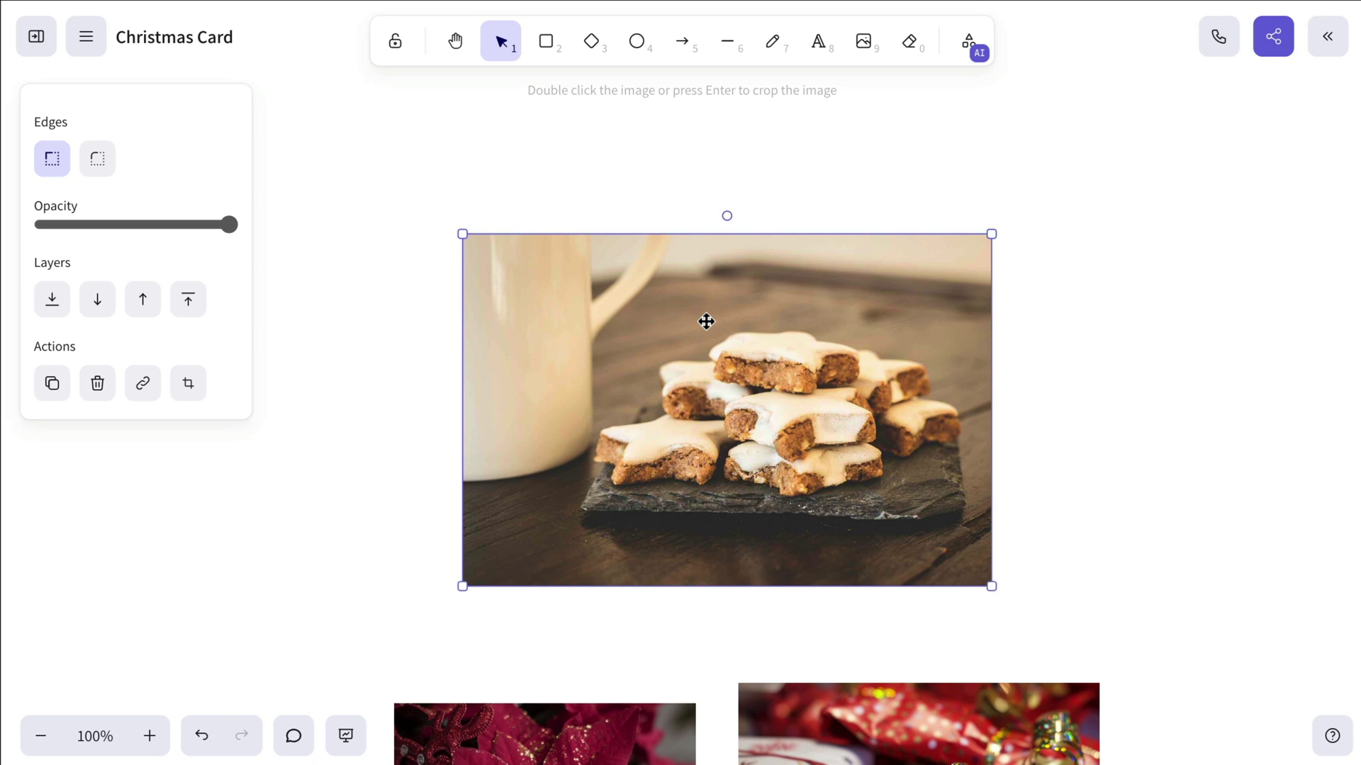
Crop the cookies photo to cut away most of the mug and the bottom edge.
key("Return")
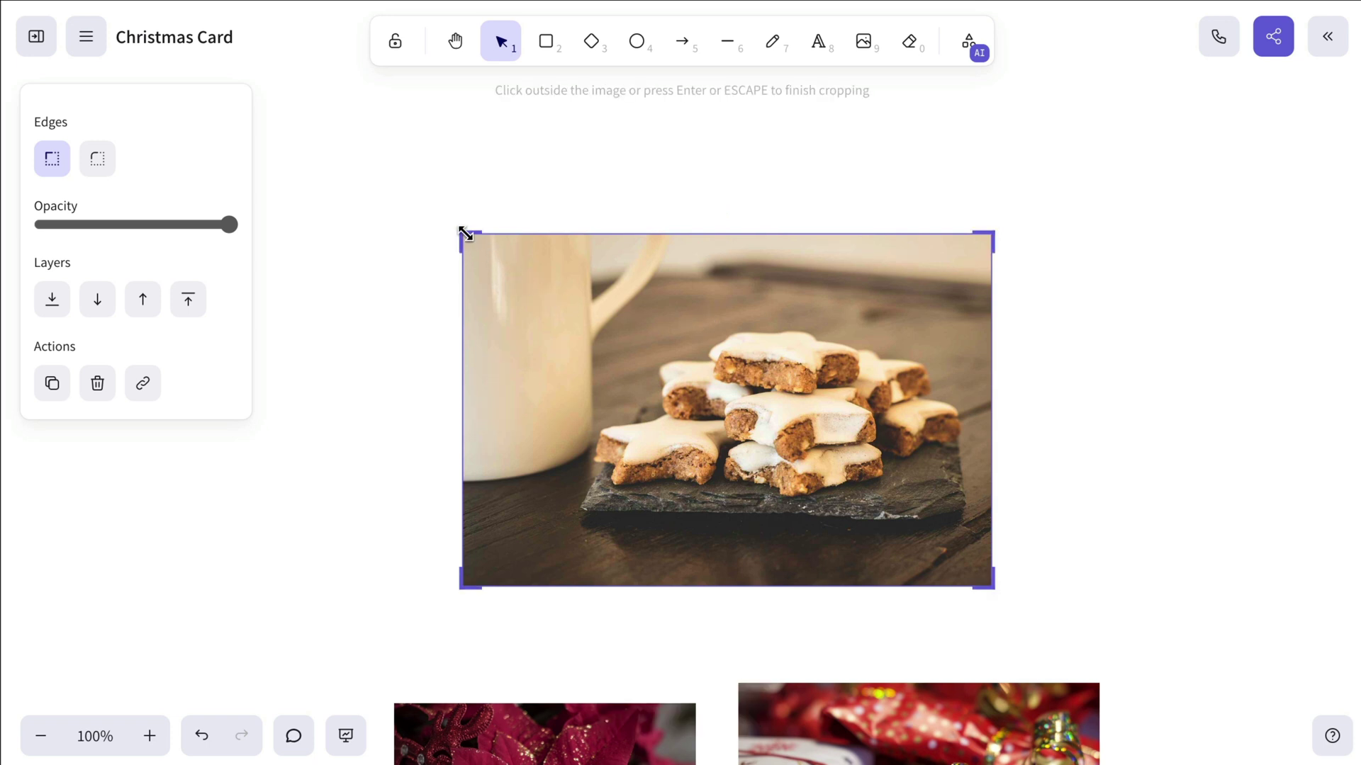
left_click_drag(464, 234, 606, 294)
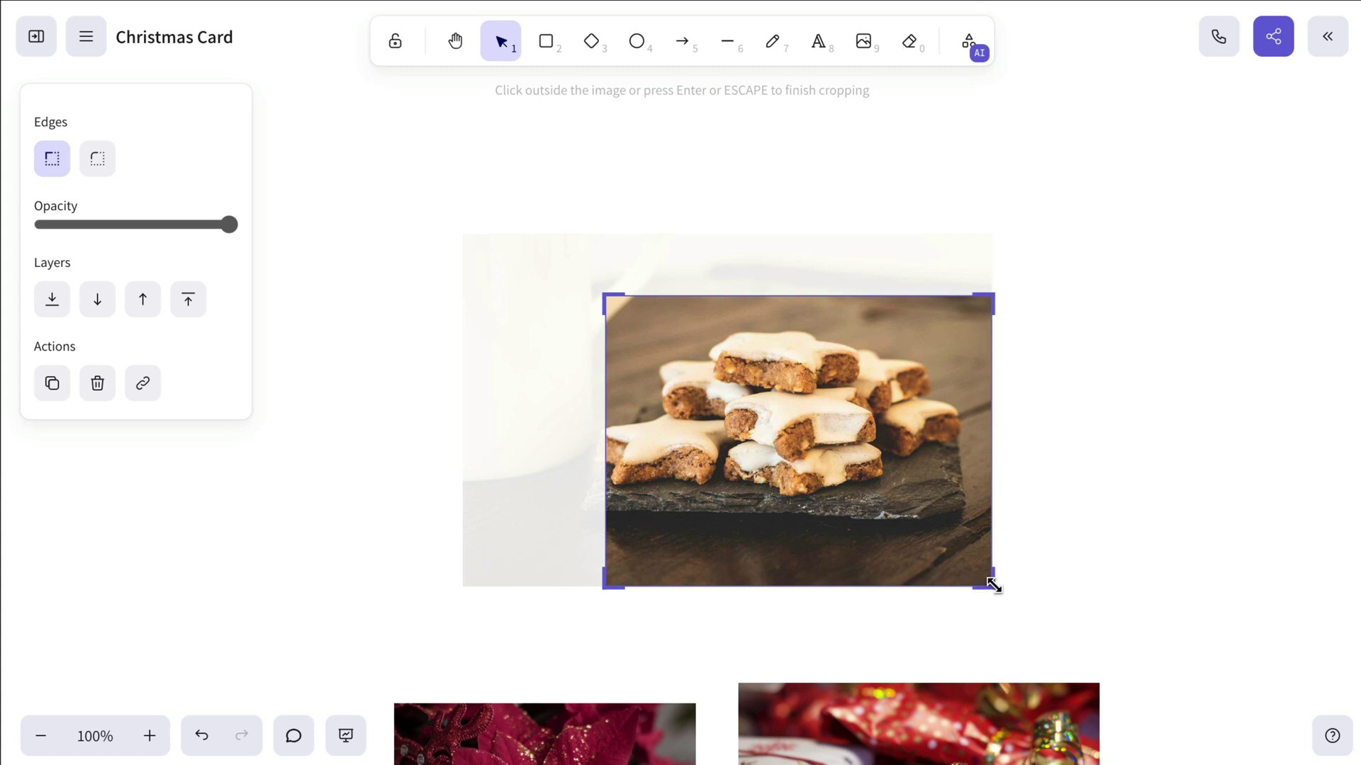
left_click_drag(992, 583, 979, 553)
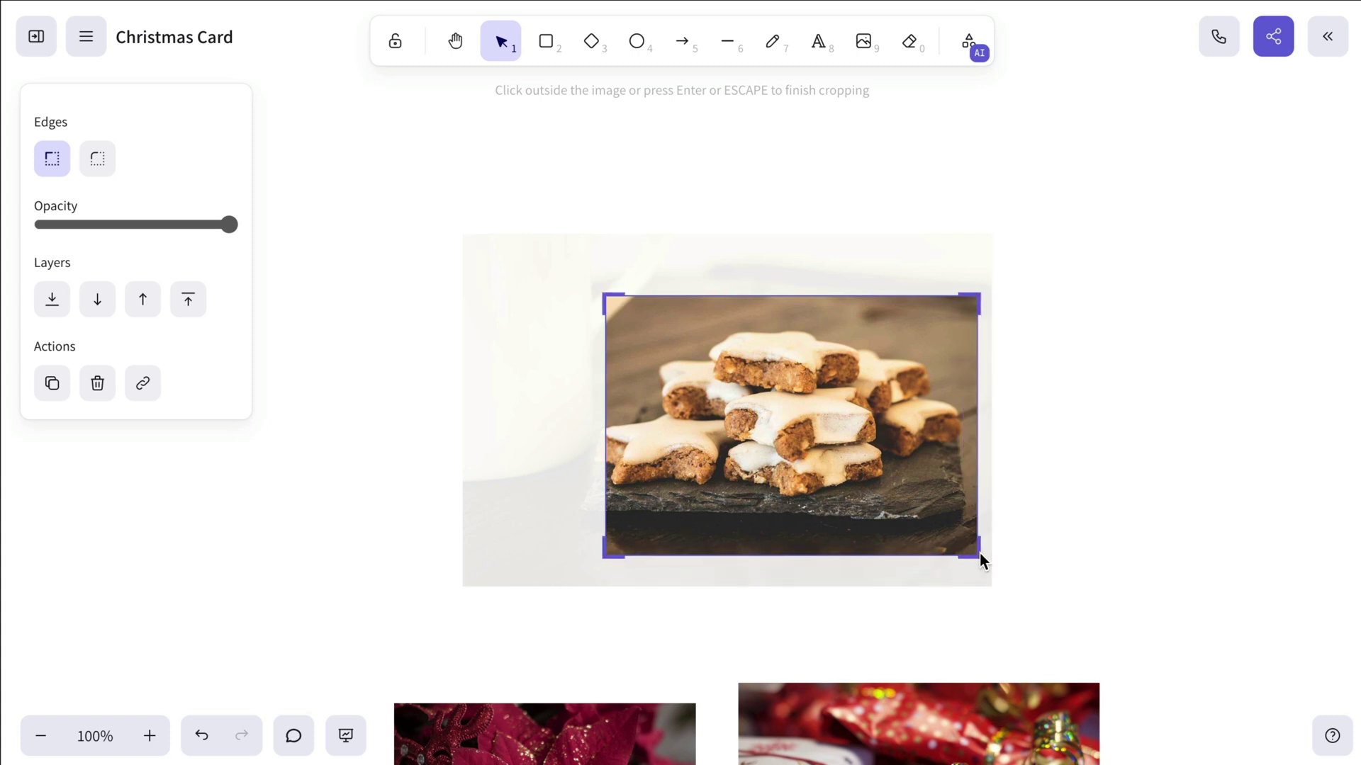
left_click_drag(607, 430, 566, 436)
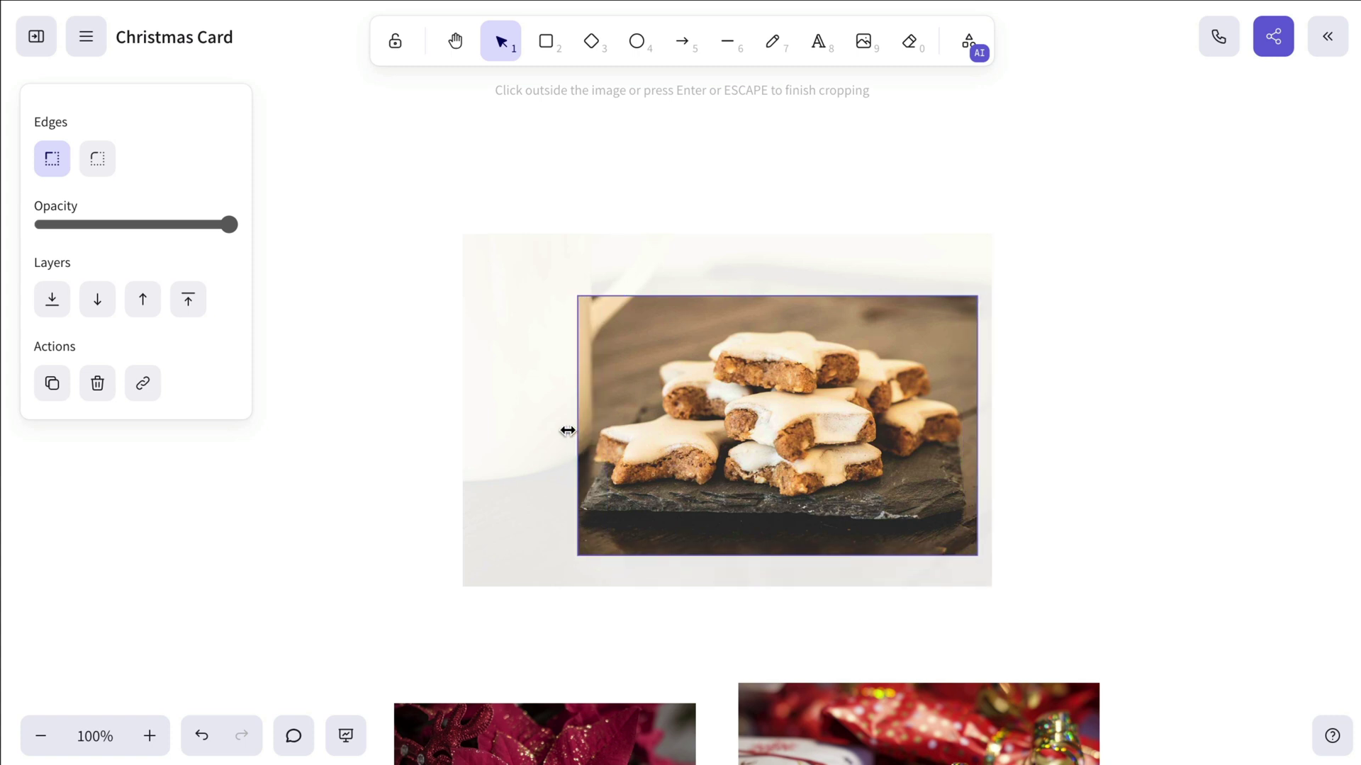
key("Escape")
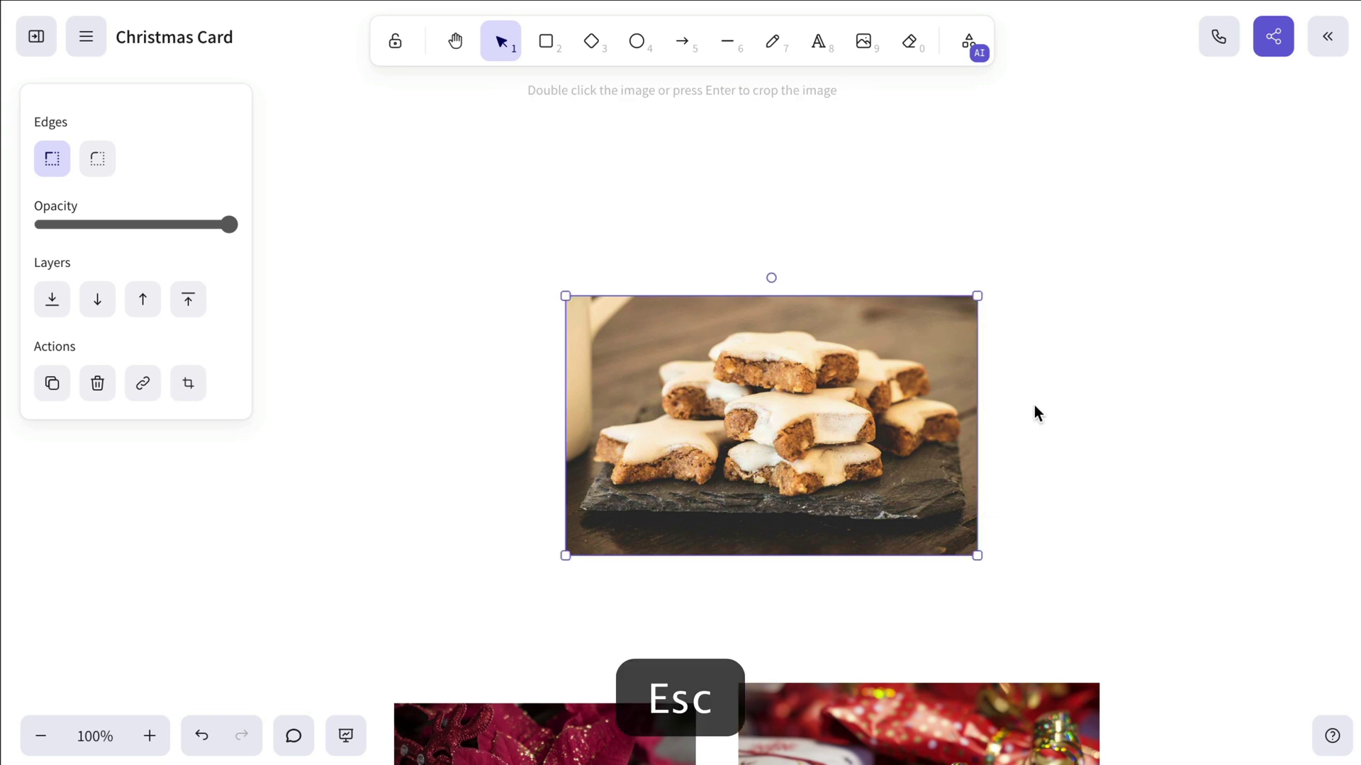
scroll(1035, 405, "down", 5)
Nudge the cookies photo down-left and enlarge the poinsettia photo.
left_click_drag(802, 240, 762, 307)
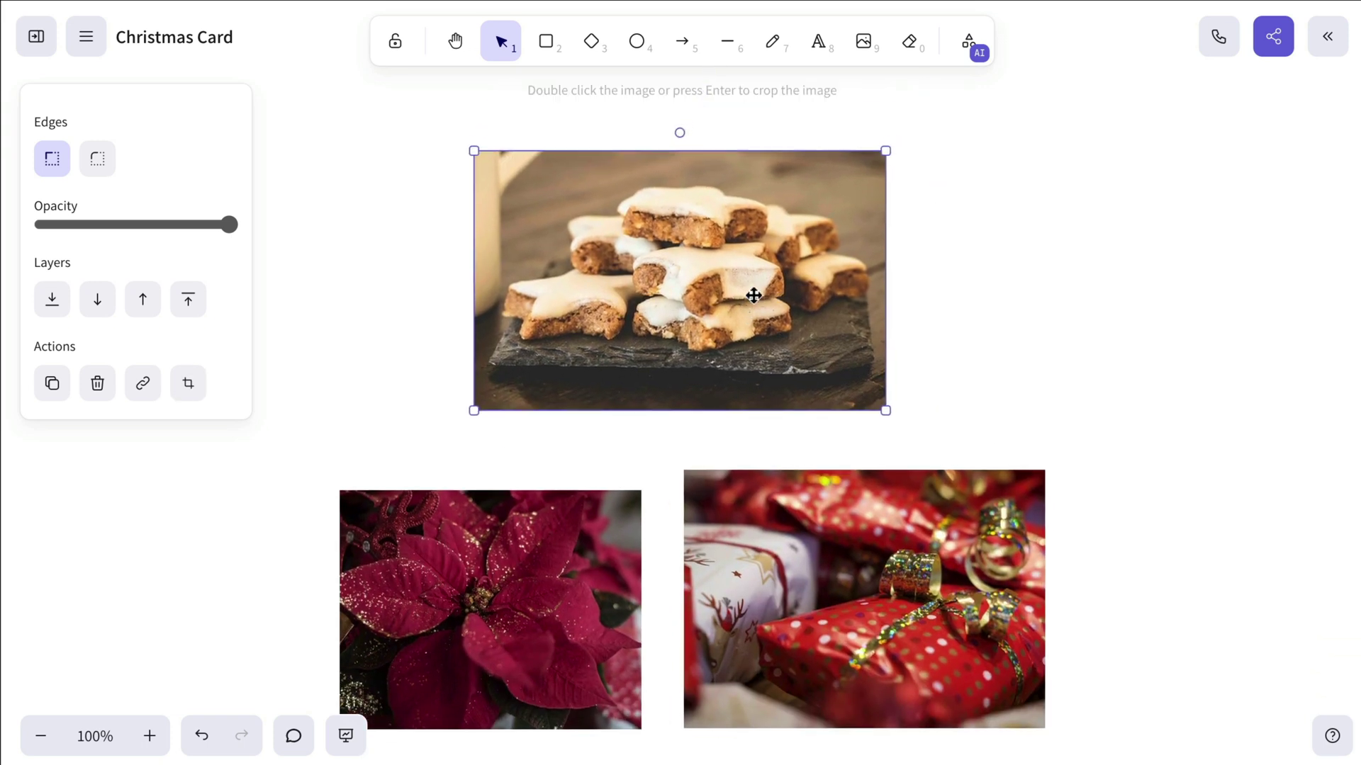
left_click(608, 548)
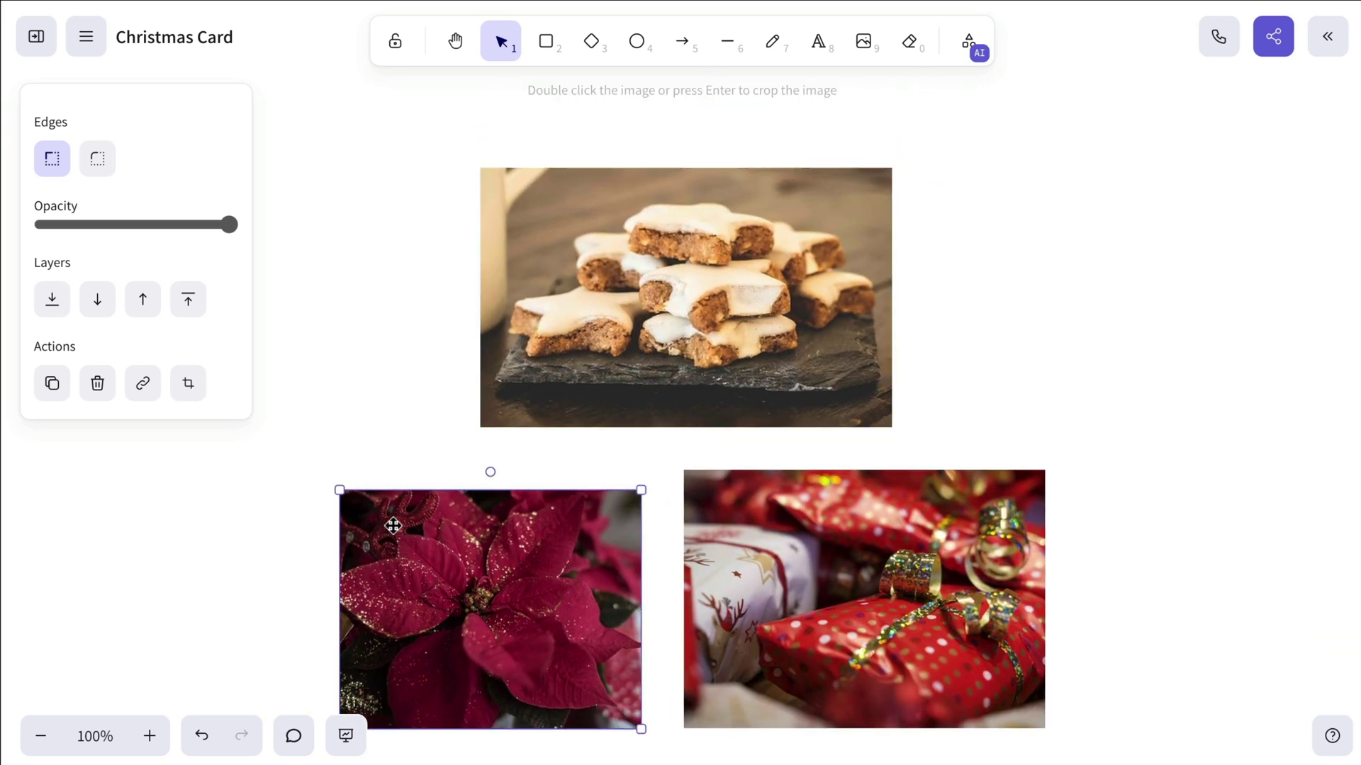
left_click_drag(338, 489, 317, 480)
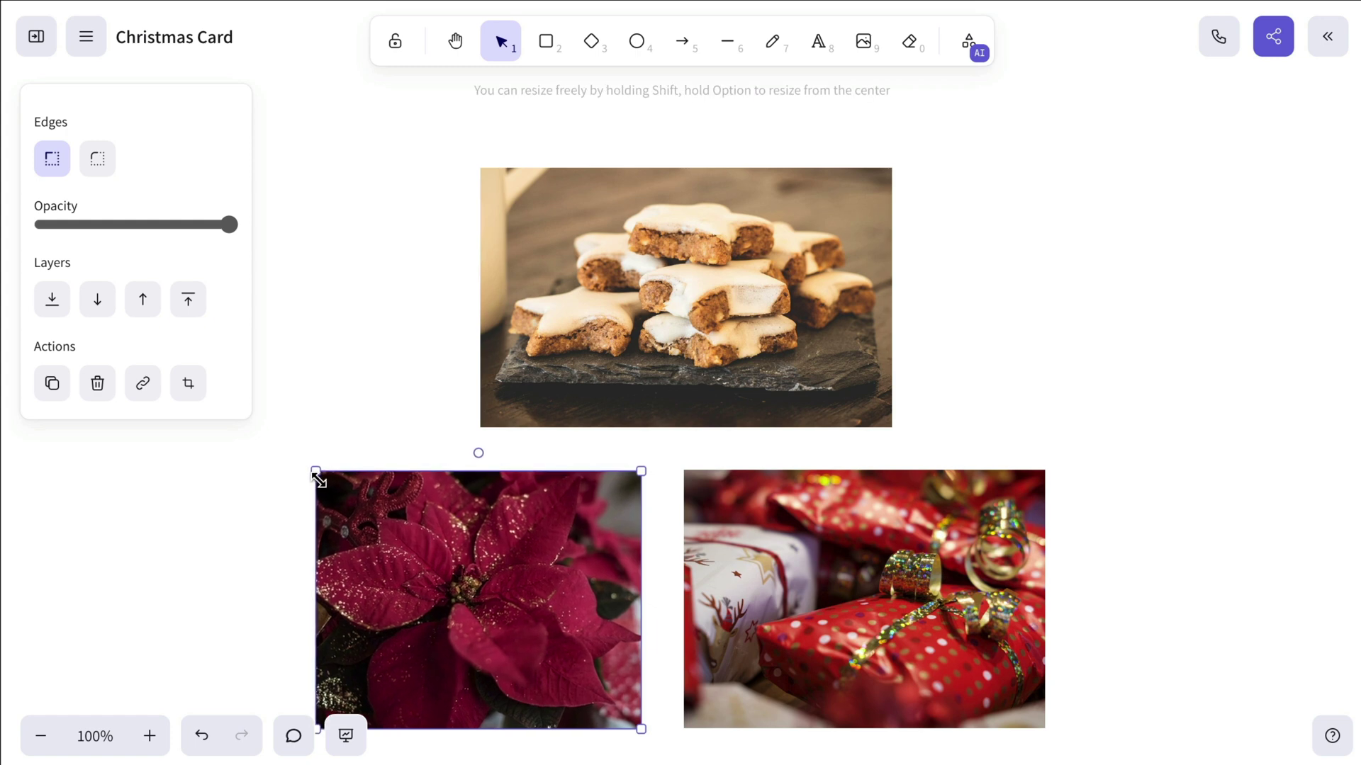
scroll(978, 455, "left", 3)
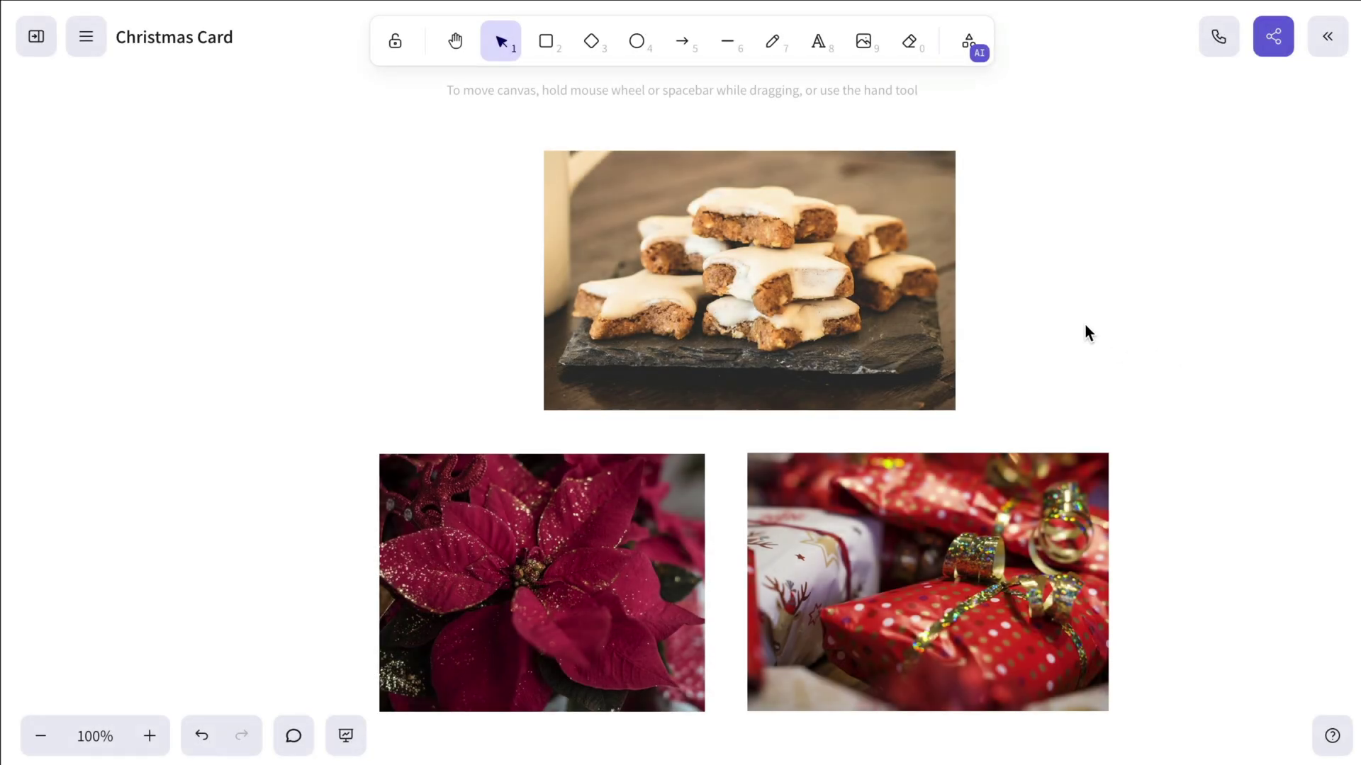
scroll(1086, 324, "right", 5)
scroll(1085, 326, "right", 2)
Turn on the canvas grid and check the canvas properties for a grid step of 10.
right_click(818, 319)
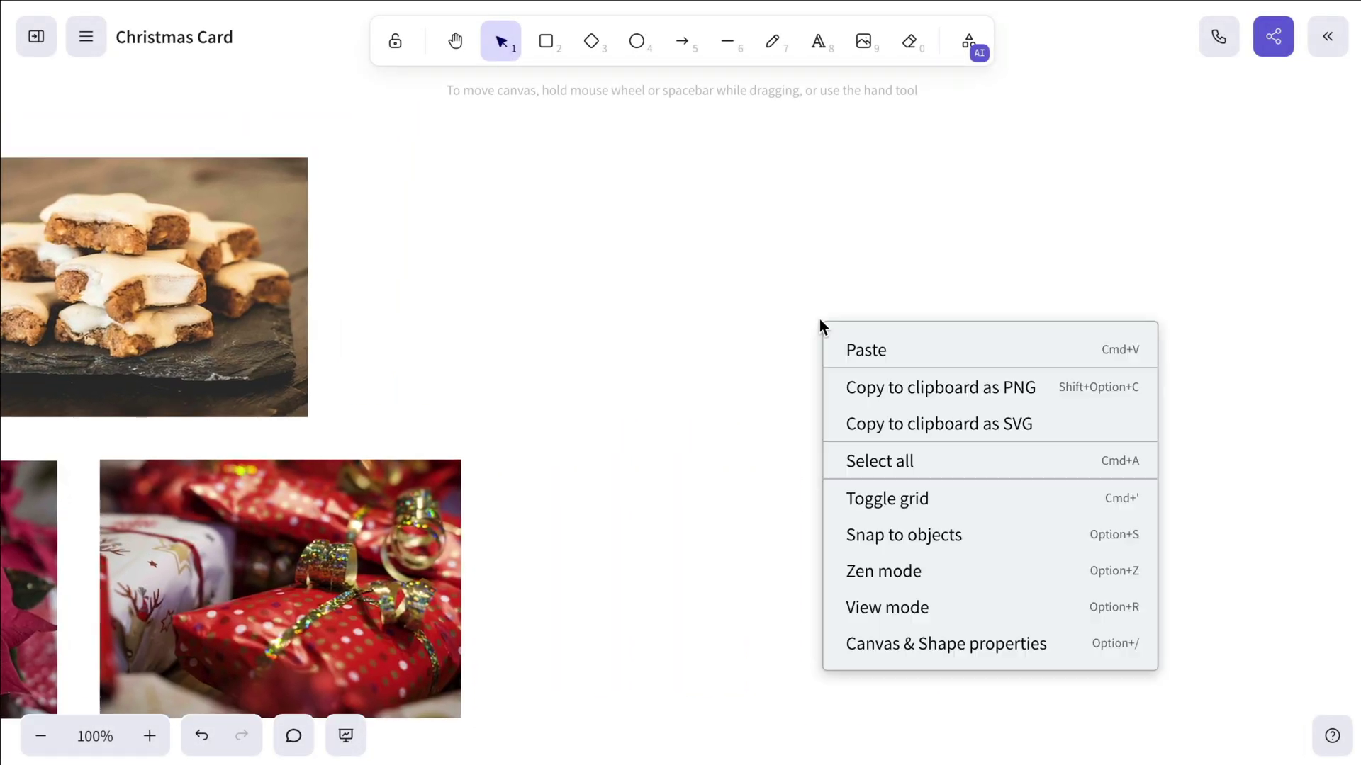
left_click(890, 494)
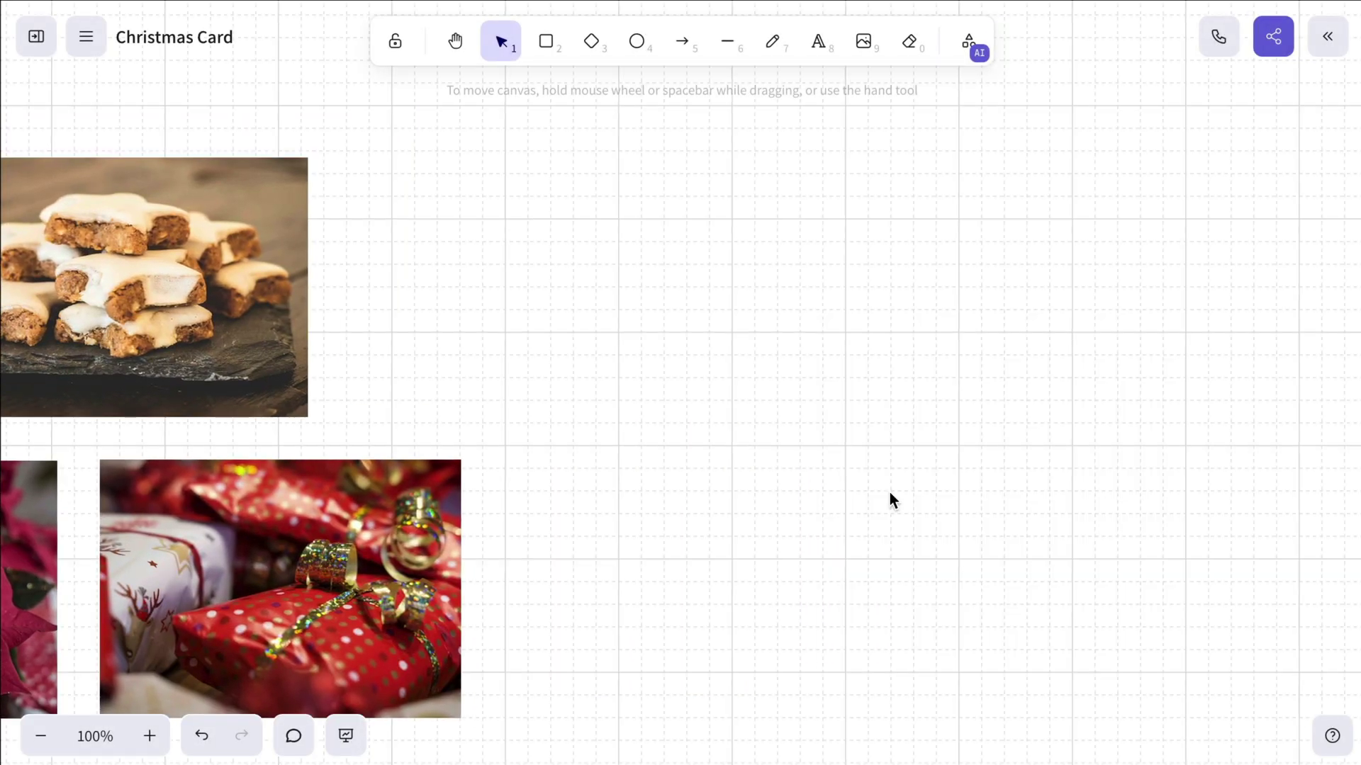
right_click(759, 271)
left_click(841, 593)
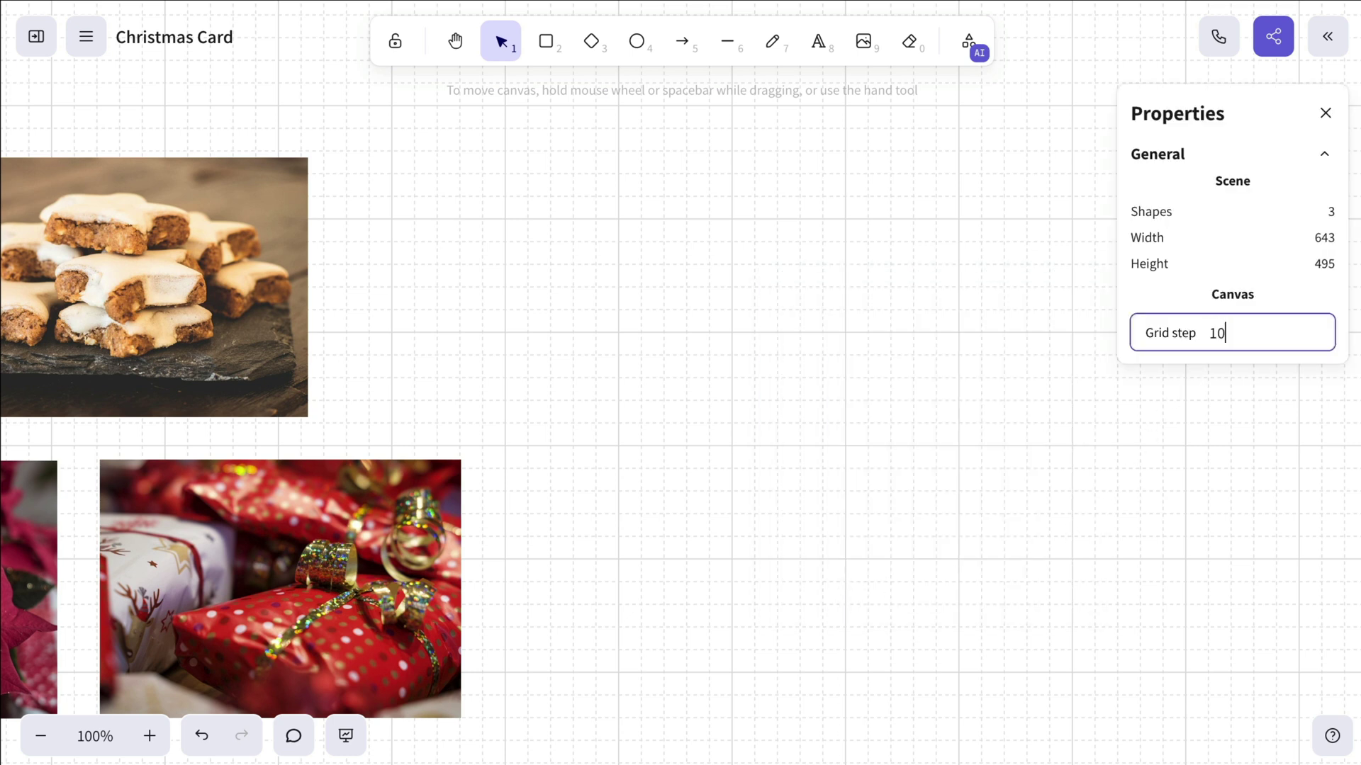
left_click(1325, 115)
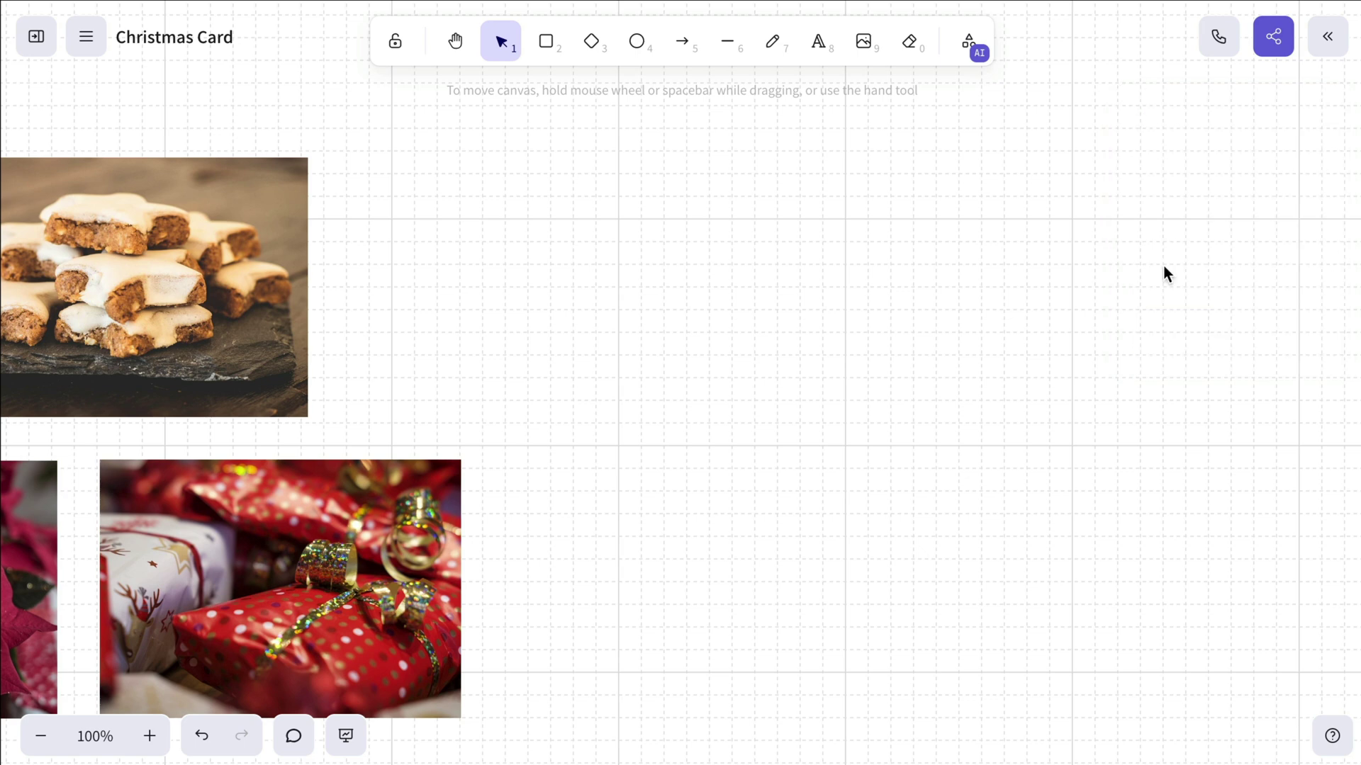
Move the gift photo to the centre, shrink it and crop it to a square.
left_click_drag(320, 522, 835, 280)
mouse_move(977, 476)
left_mouse_down()
mouse_move(822, 426)
mouse_move(841, 376)
mouse_move(912, 422)
left_mouse_up()
double_click(807, 299)
key("Escape")
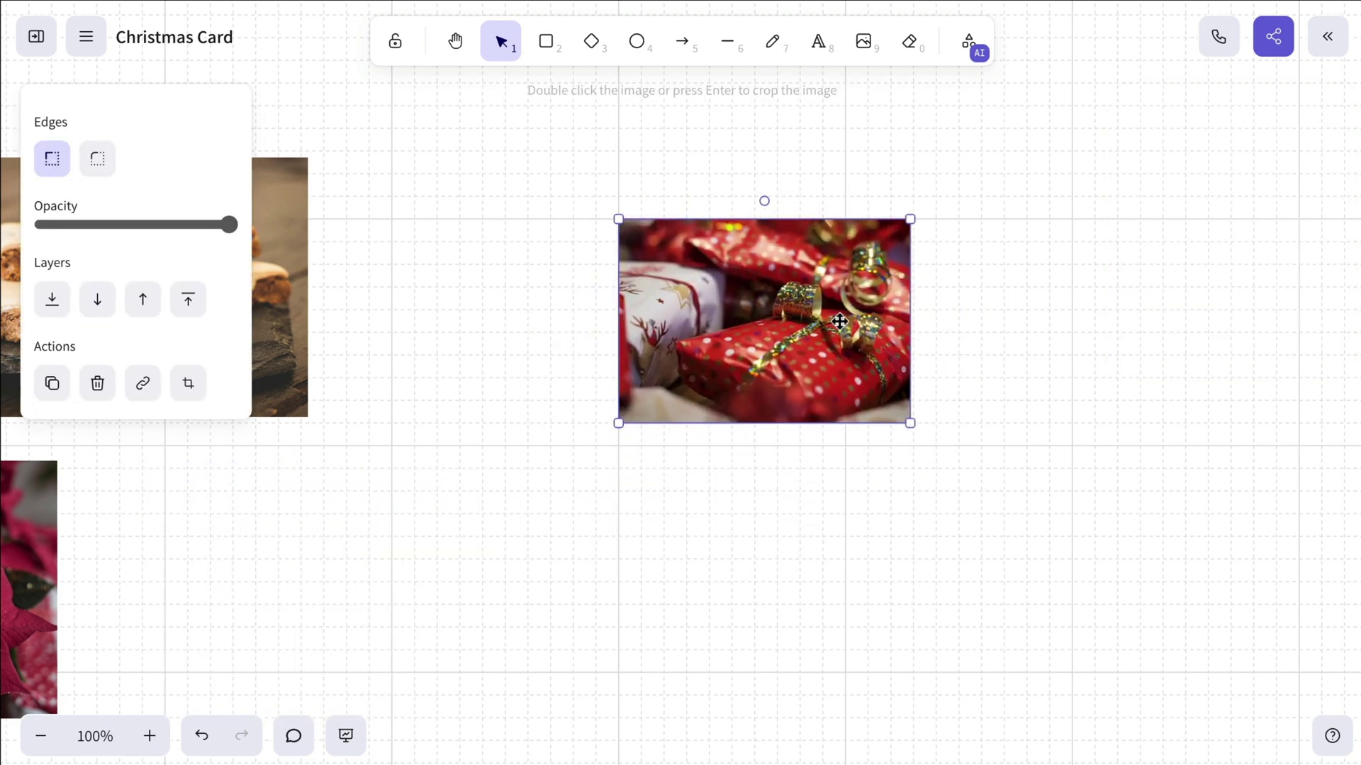
double_click(840, 321)
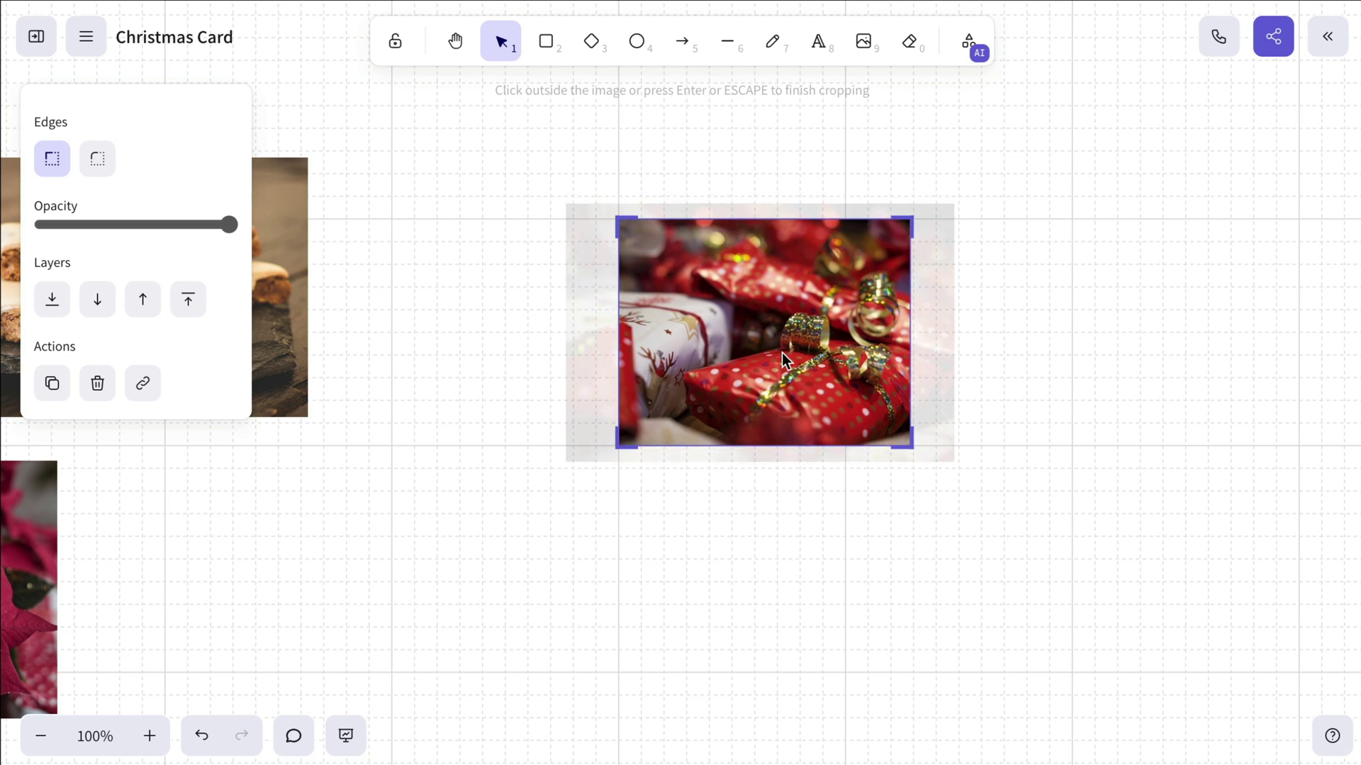
left_click_drag(749, 415, 744, 350)
key("Return")
key("Return")
mouse_move(910, 309)
left_mouse_down()
mouse_move(845, 309)
mouse_move(772, 284)
left_mouse_up()
key("Return")
scroll(772, 281, "left", 5)
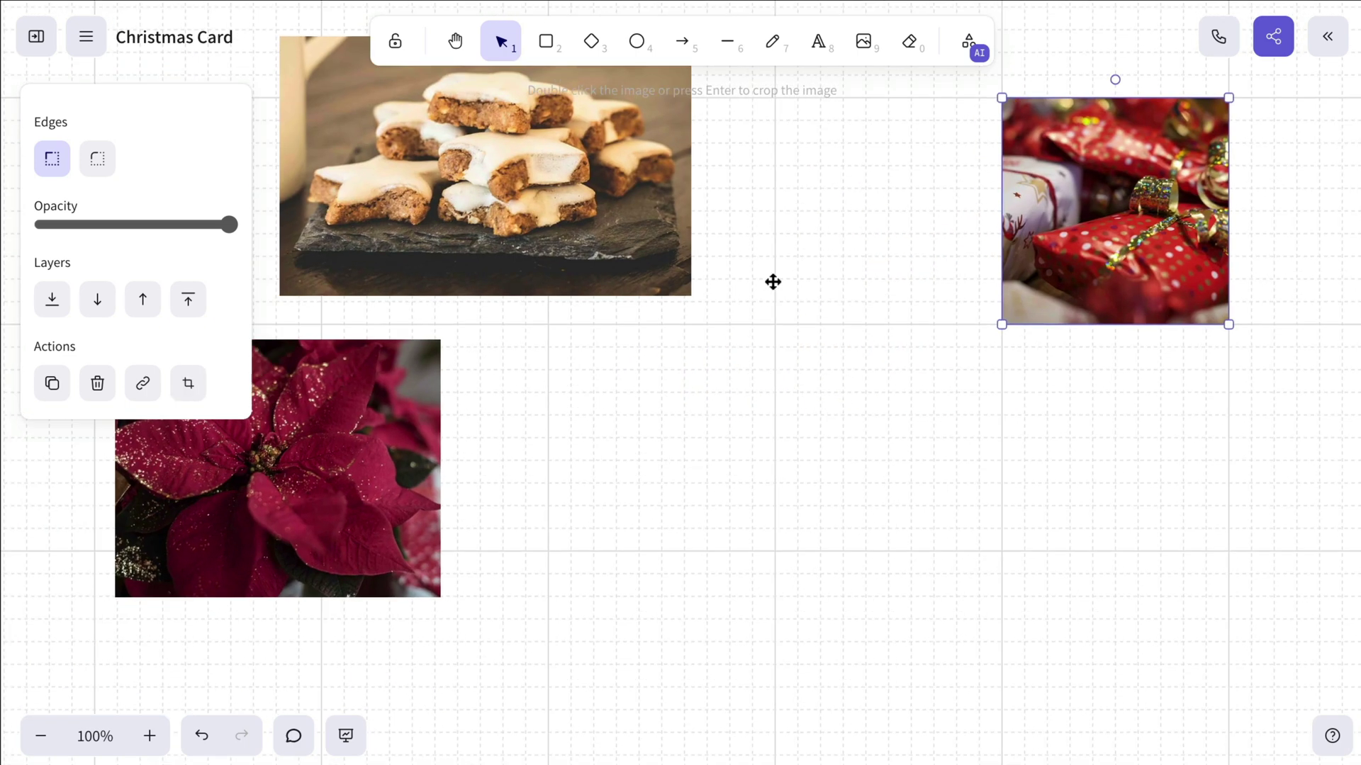
Move the poinsettia photo below the gifts, shrink it and crop it square.
left_click_drag(289, 432, 1012, 444)
scroll(1013, 445, "right", 5)
mouse_move(961, 607)
left_mouse_down()
mouse_move(811, 529)
mouse_move(769, 544)
left_mouse_up()
key("Return")
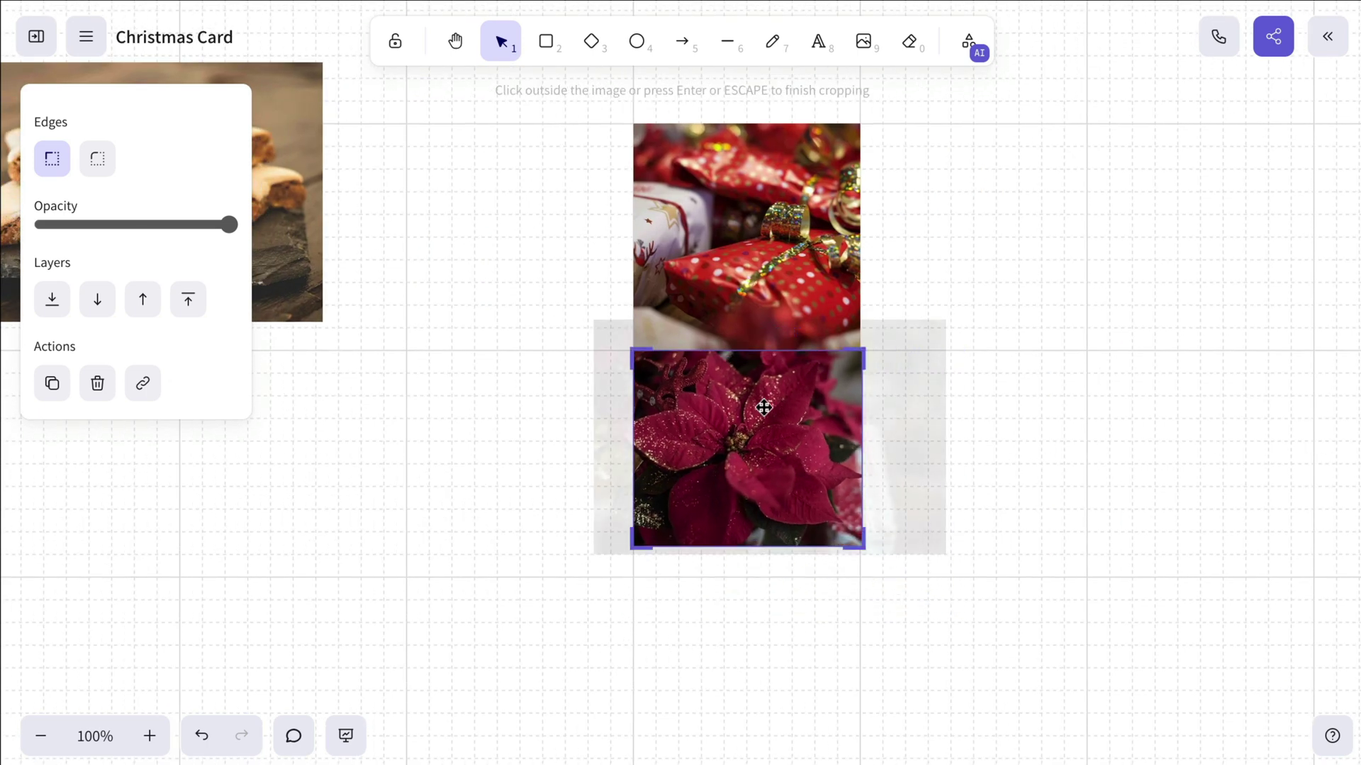
key("Return")
left_click_drag(860, 547, 887, 574)
key("Return")
left_click_drag(744, 456, 733, 456)
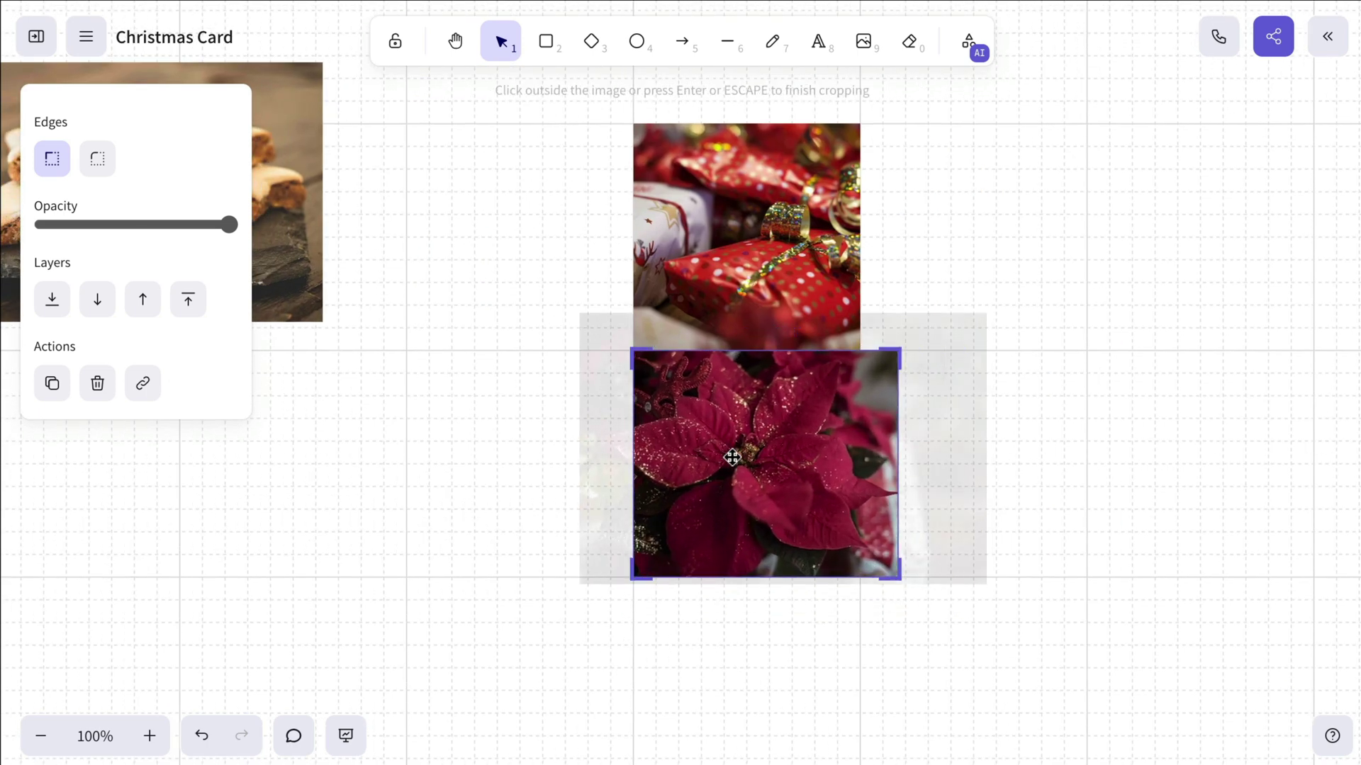
mouse_move(898, 448)
left_mouse_down()
mouse_move(806, 452)
mouse_move(907, 491)
left_mouse_up()
left_click(1029, 430)
scroll(608, 229, "left", 5)
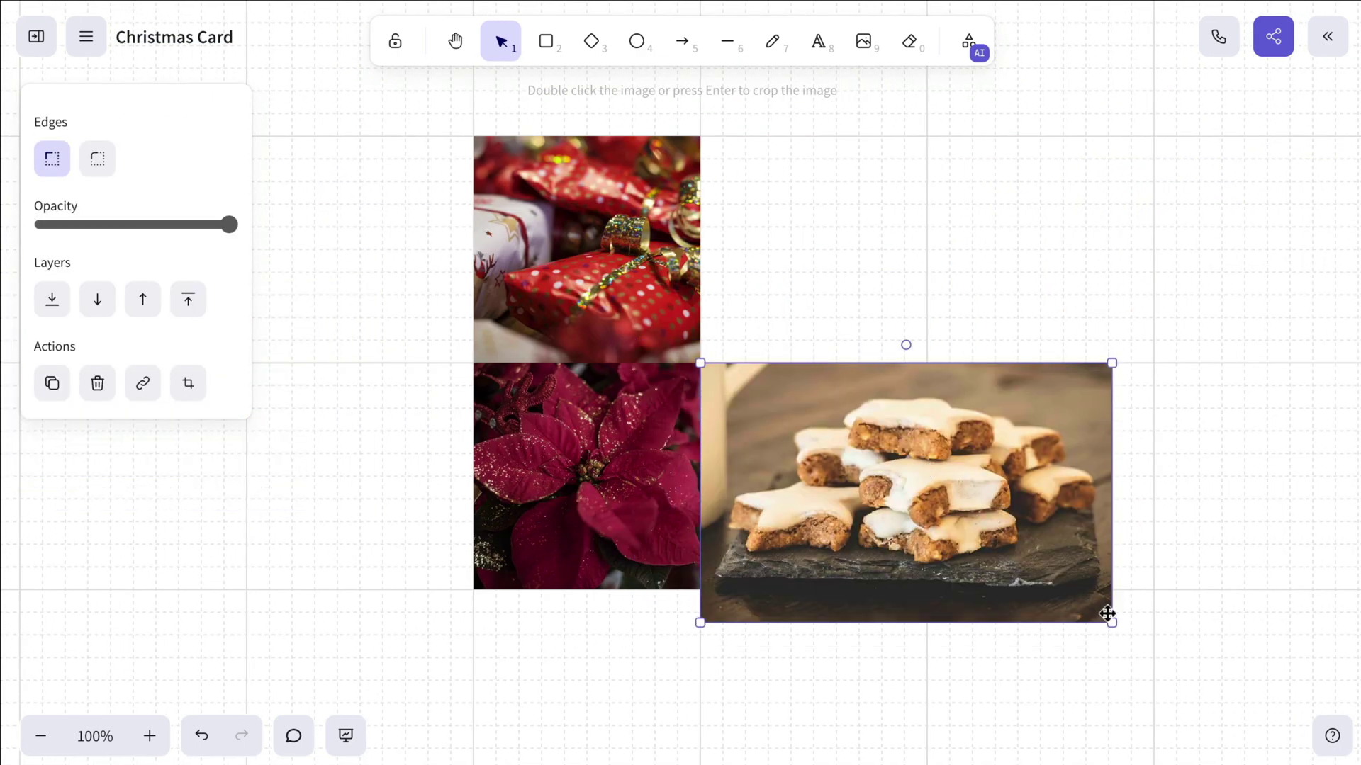
Set the cookies photo in the bottom-right cell beside the poinsettia and crop it square.
left_click_drag(1111, 620, 1038, 590)
key("Return")
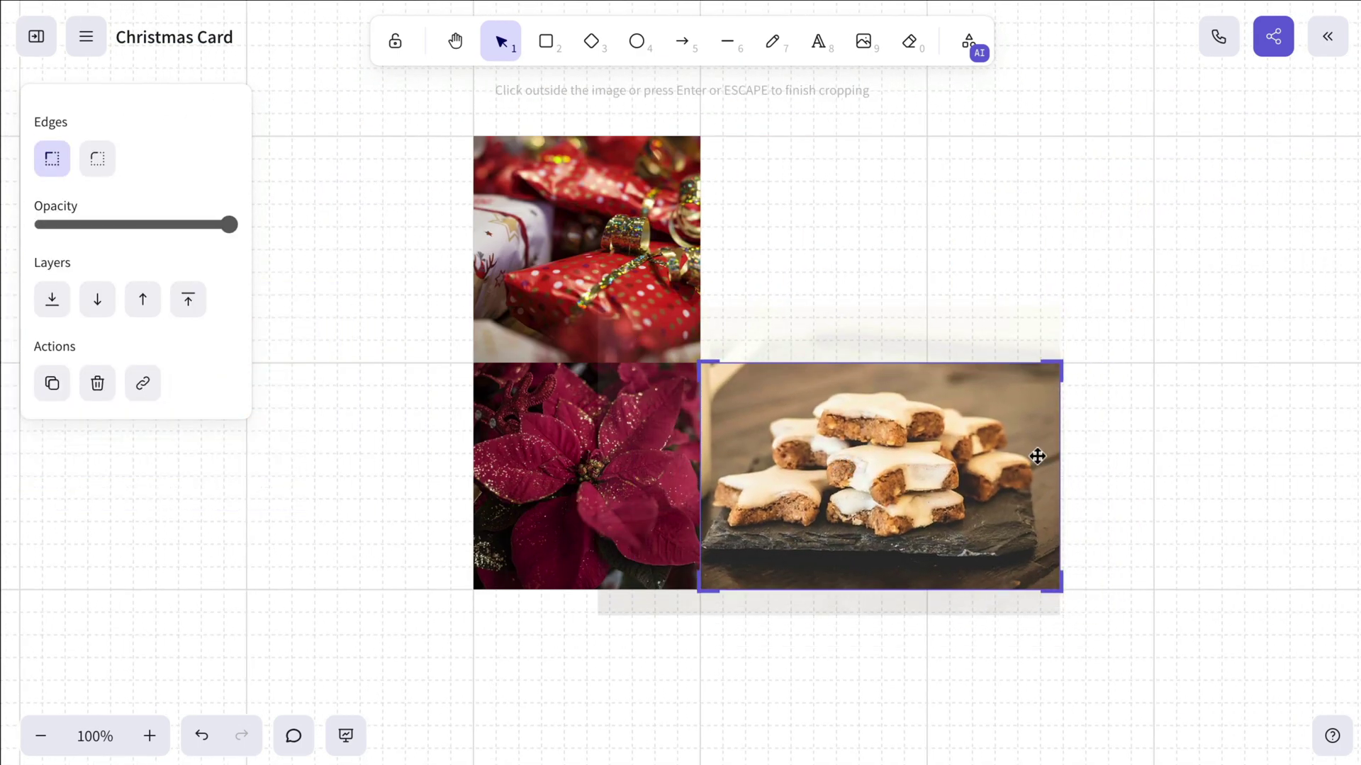
left_click_drag(1036, 456, 924, 450)
left_click_drag(831, 459, 755, 460)
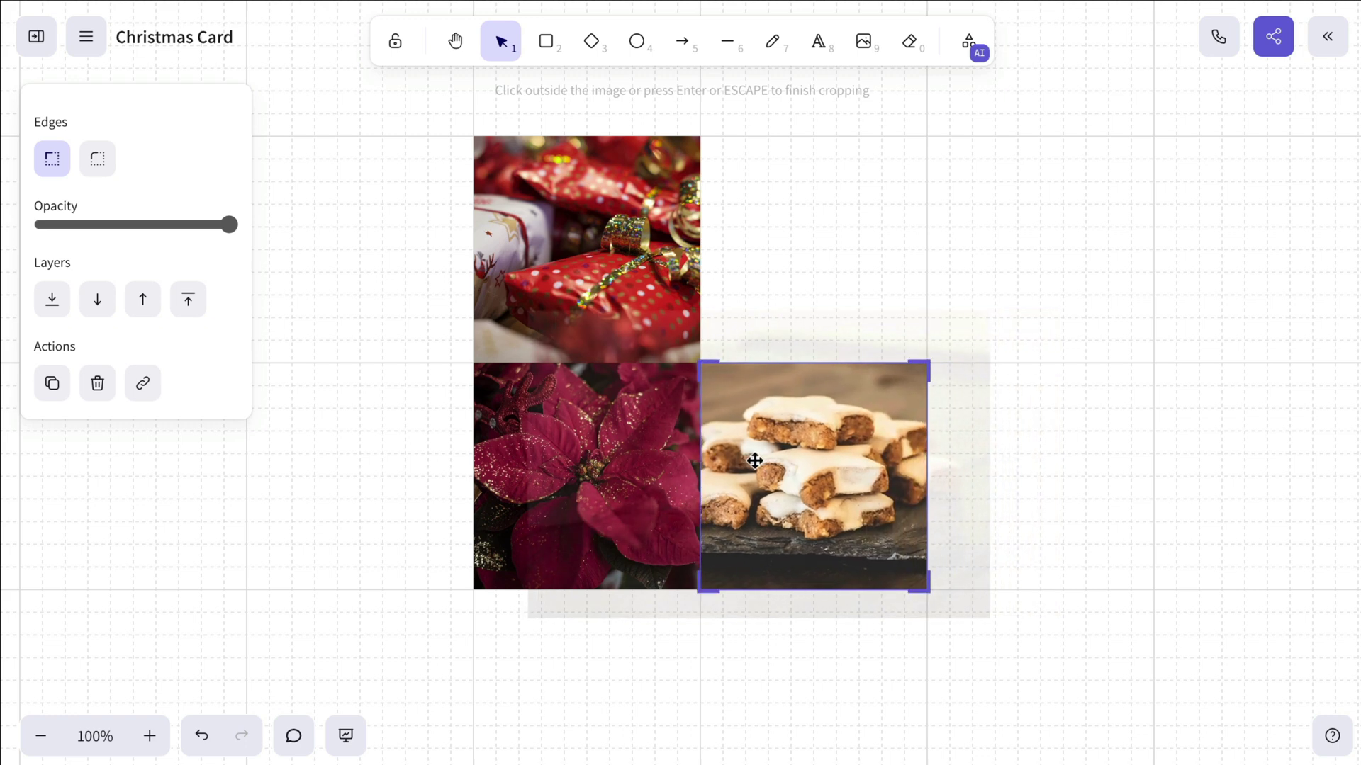
key("Return")
key("Return")
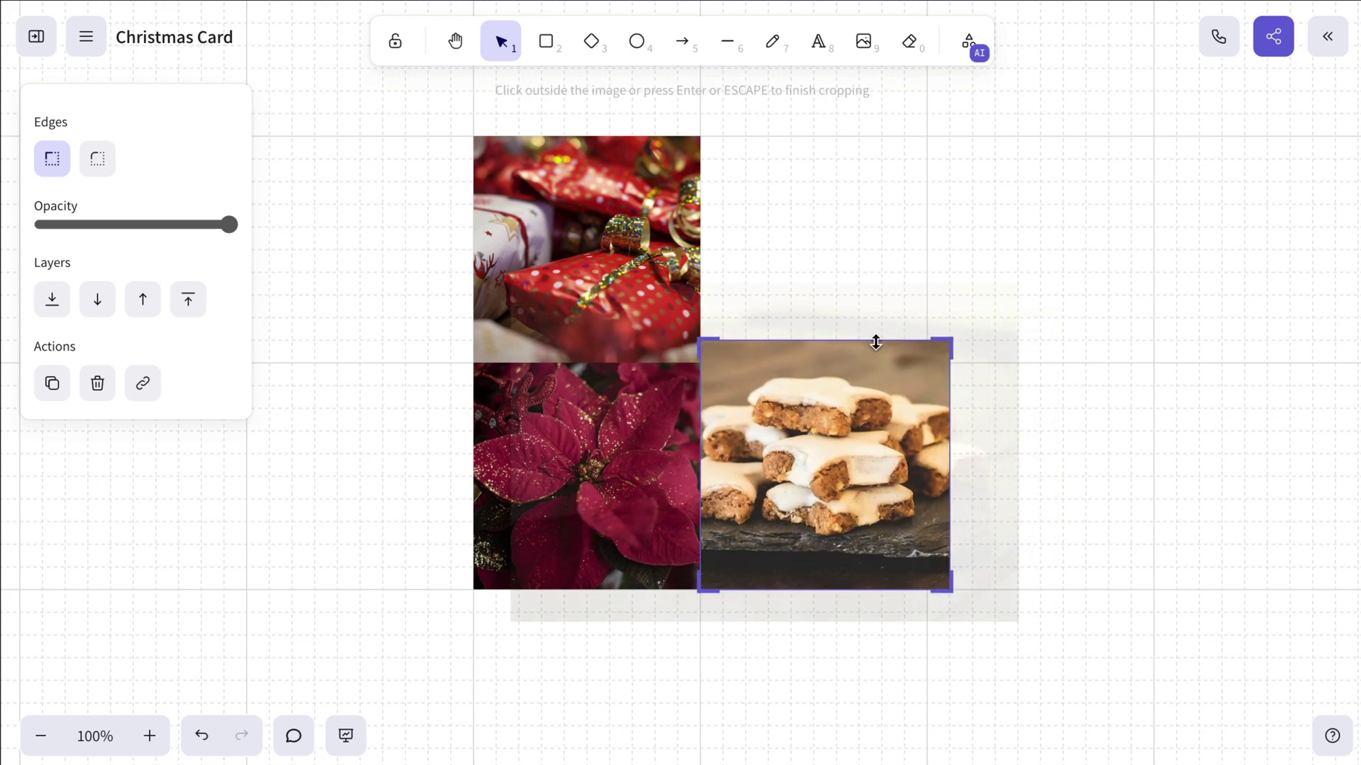
key("Return")
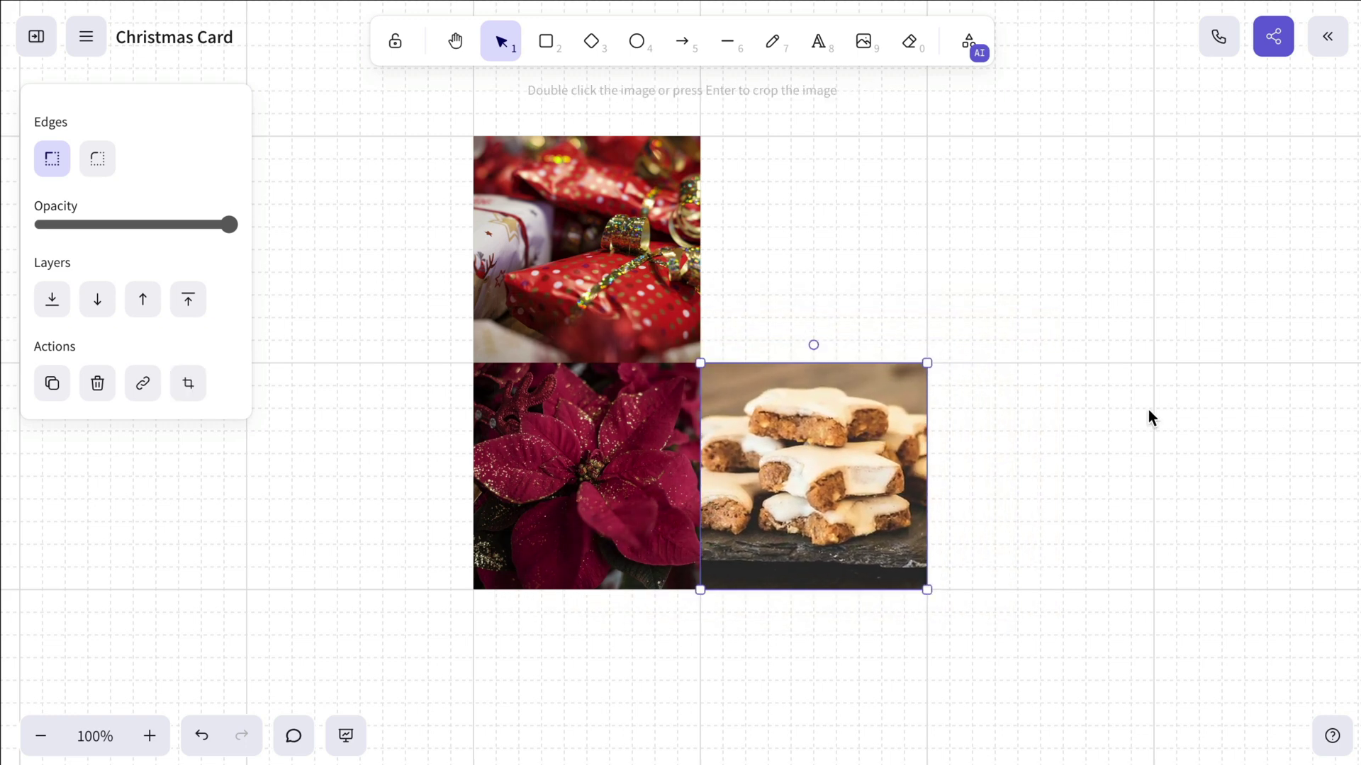
scroll(1149, 409, "up", 1)
Insert christmas-tree.jpg and shrink it for the top-right cell.
left_click(863, 42)
left_click(442, 222)
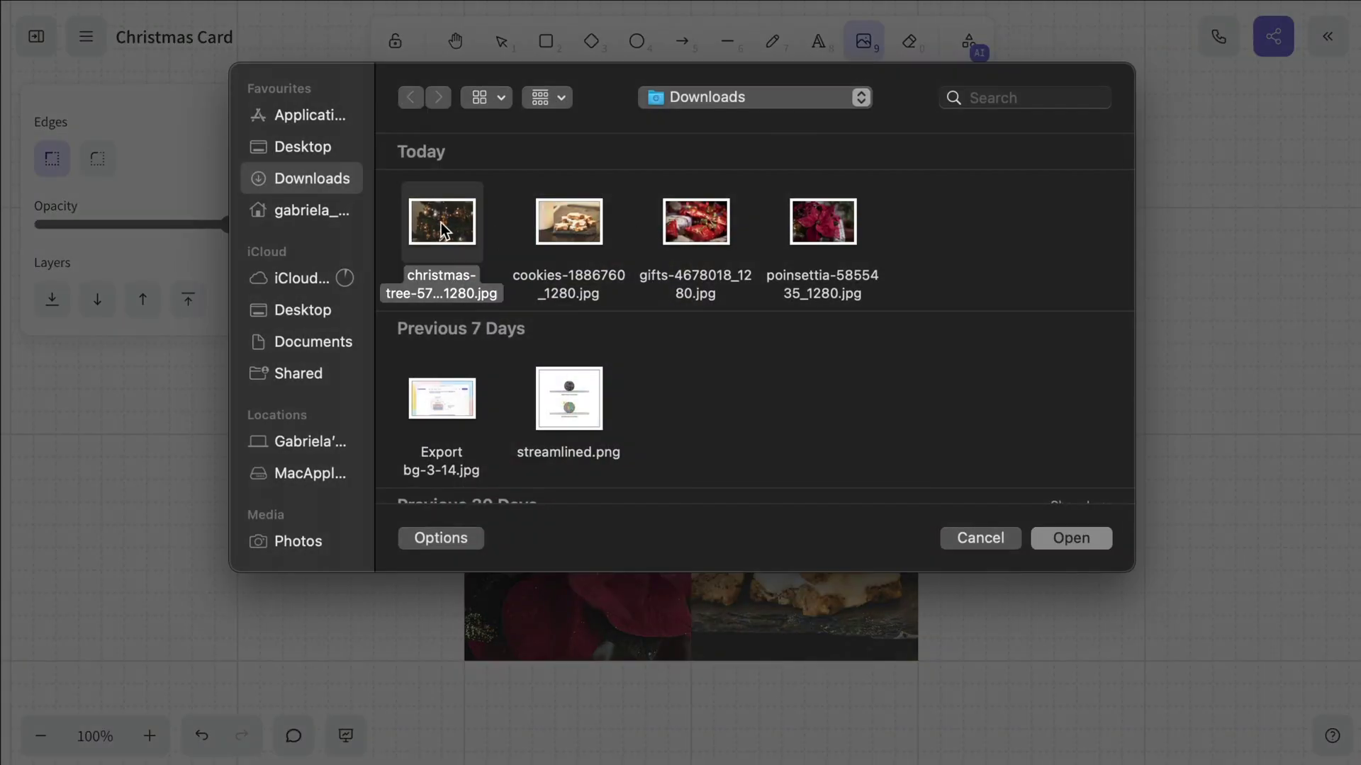
left_click(1067, 540)
left_click(1073, 320)
left_click_drag(1138, 143, 990, 248)
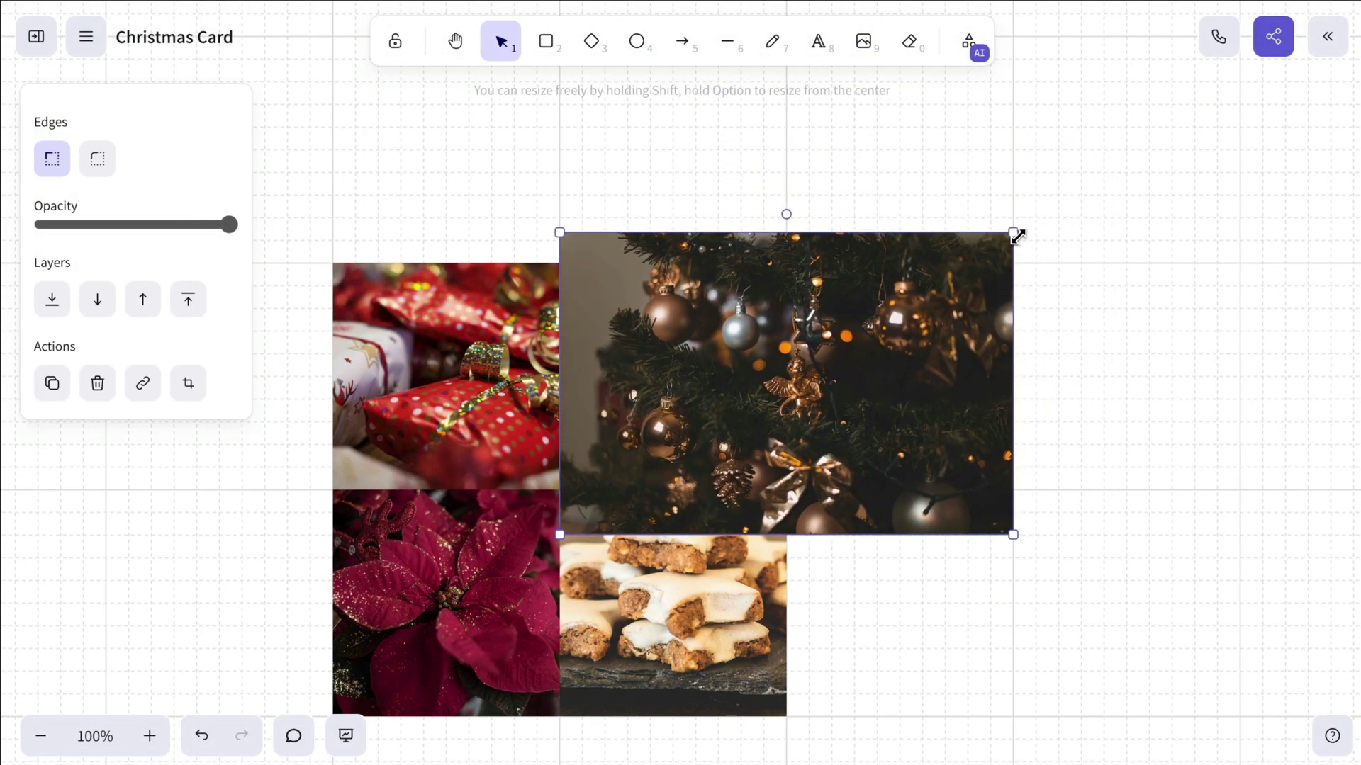
Crop the Christmas tree photo square by trimming all four sides.
double_click(919, 330)
left_click_drag(560, 350, 740, 377)
left_click_drag(821, 535, 821, 495)
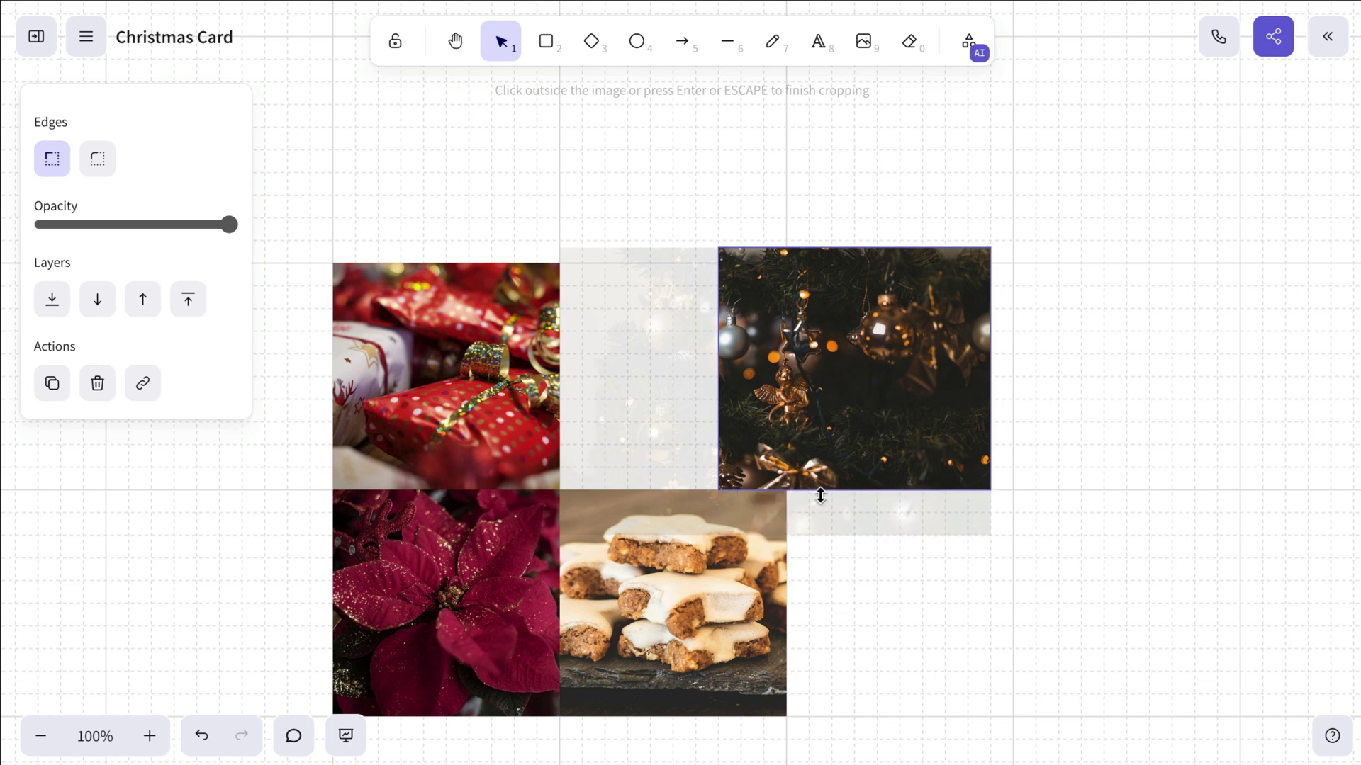
left_click_drag(837, 251, 837, 265)
left_click_drag(991, 340, 704, 345)
key("Return")
left_click(950, 397)
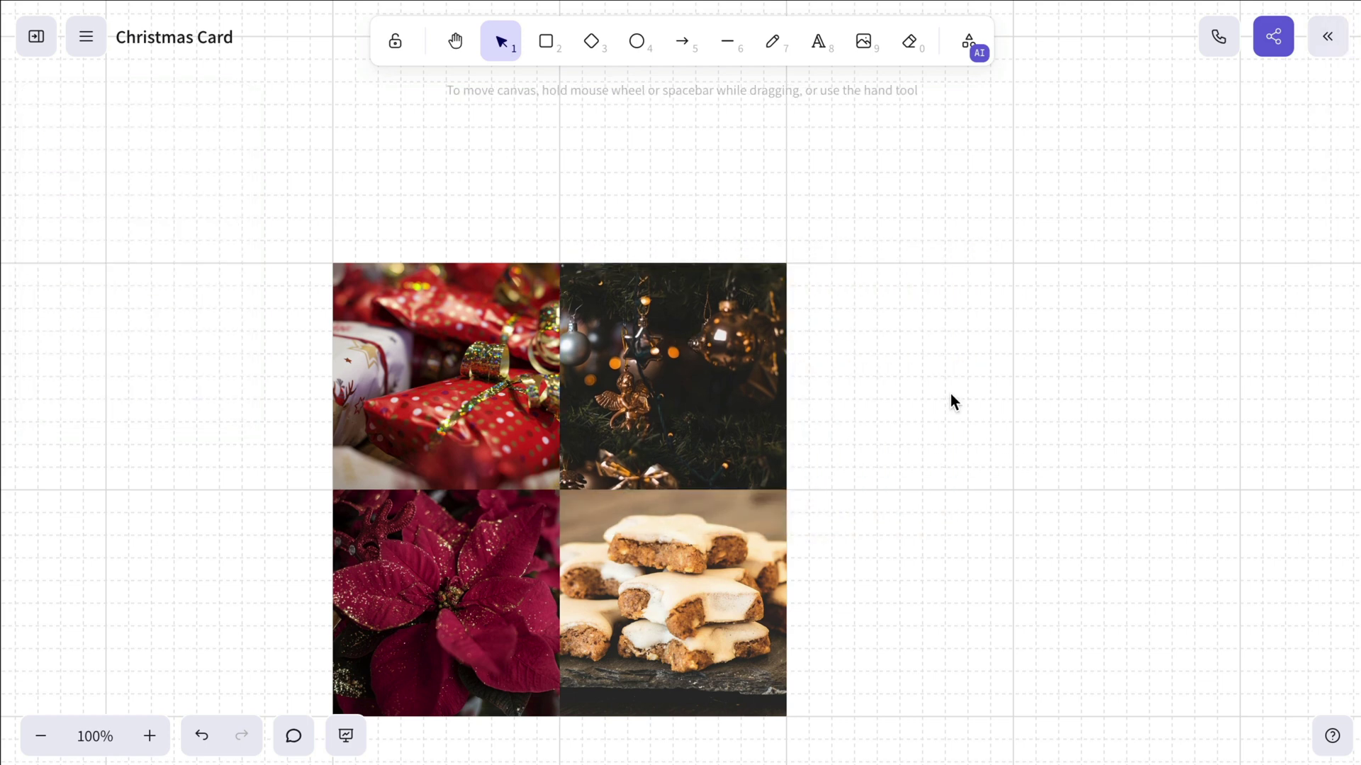
scroll(951, 397, "down", 2)
scroll(951, 399, "left", 2)
Drag three photos apart so the four sit in an evenly spaced grid.
left_click_drag(792, 297, 817, 298)
left_click_drag(744, 473, 774, 490)
left_click_drag(610, 465, 610, 485)
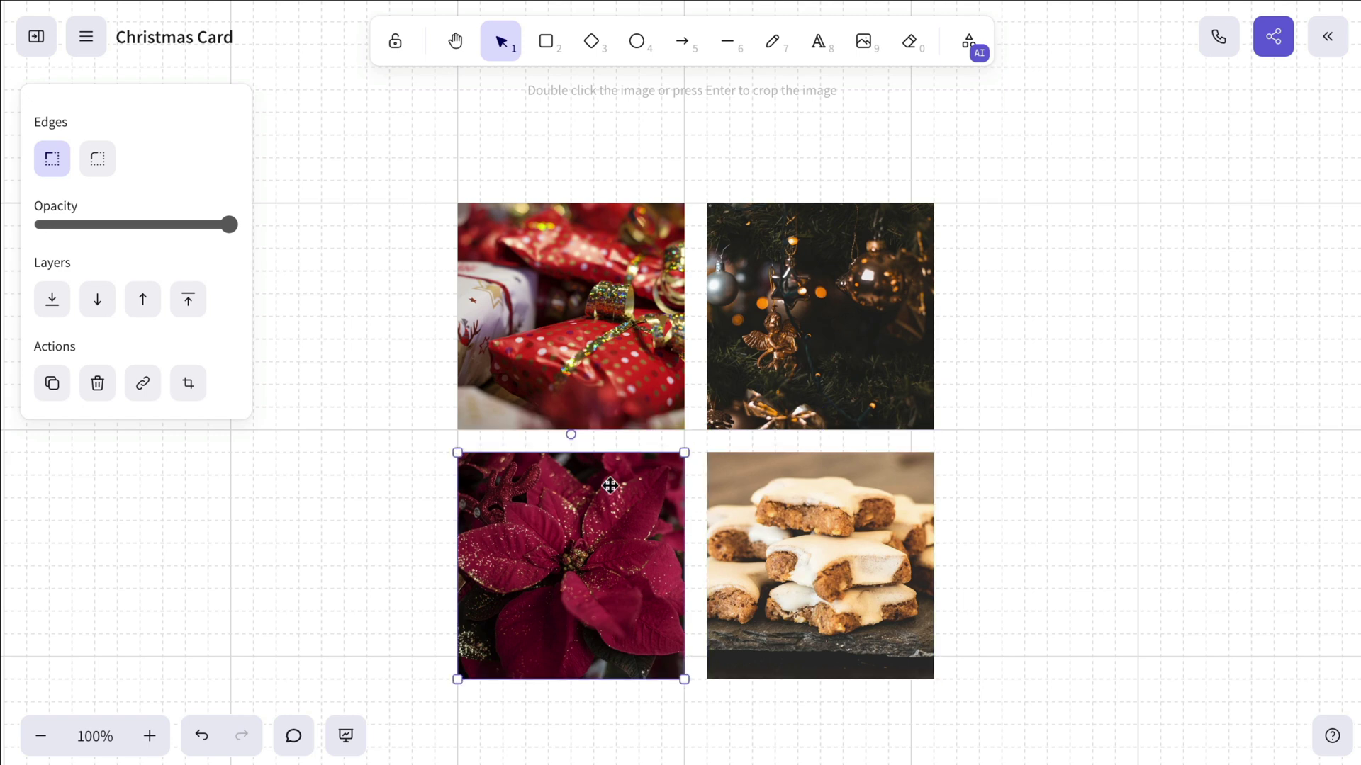
Draw a white-filled frame rectangle around the photos with caption space below and send it to back.
left_click(1100, 389)
scroll(1100, 389, "left", 2)
scroll(1100, 389, "right", 1)
left_click(546, 41)
left_click(46, 219)
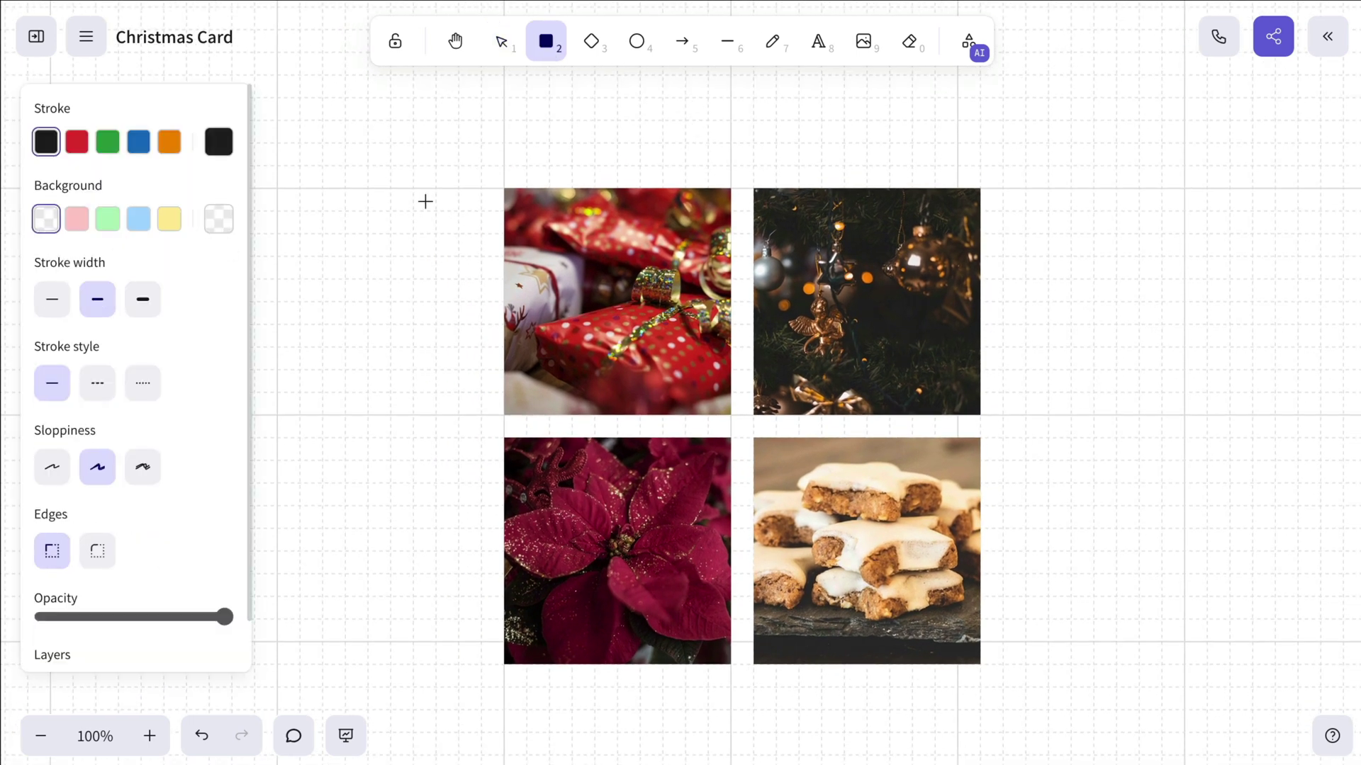
left_click_drag(482, 166, 1006, 681)
scroll(917, 695, "down", 2)
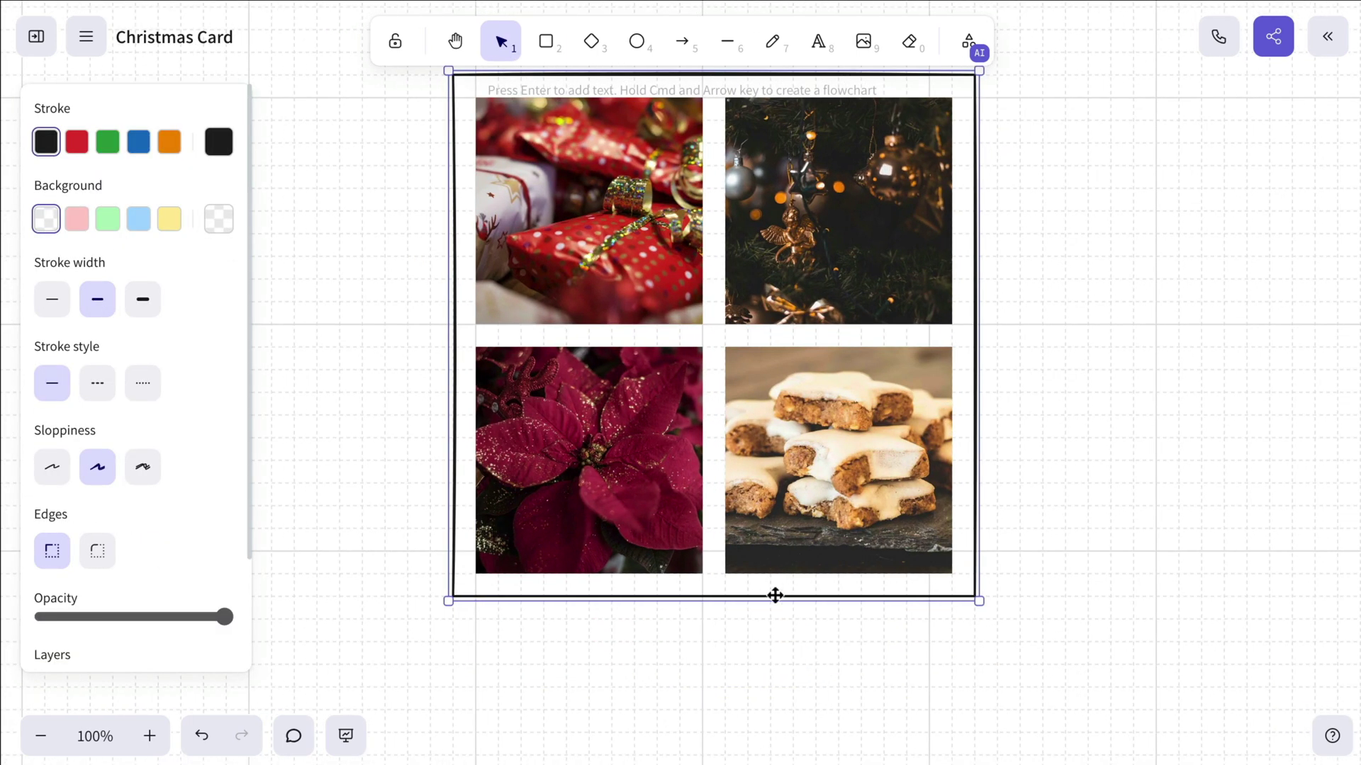
left_click_drag(776, 596, 787, 664)
left_click(218, 219)
left_click(346, 246)
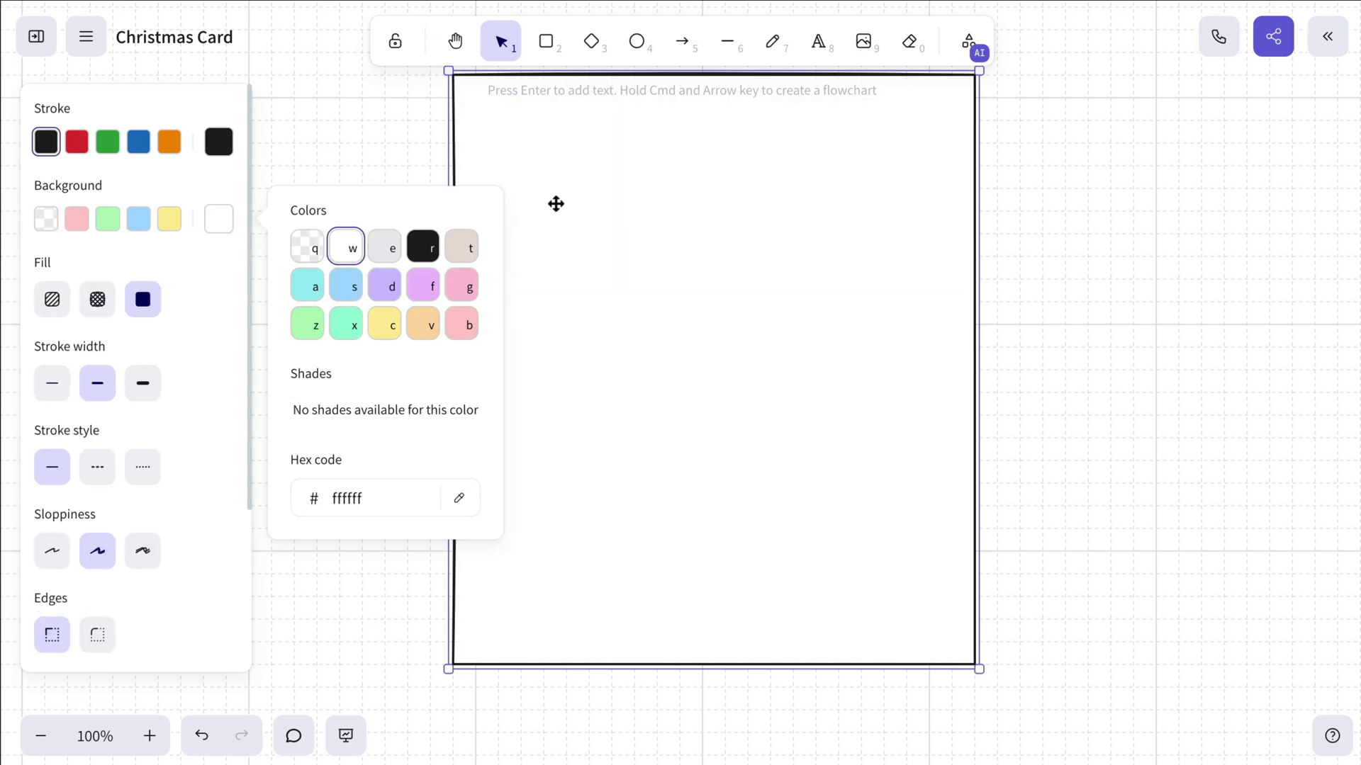
right_click(556, 203)
left_click(607, 480)
Add a 'PF 2025' caption centred under the photos and turn off the grid.
left_click(818, 43)
left_click(727, 636)
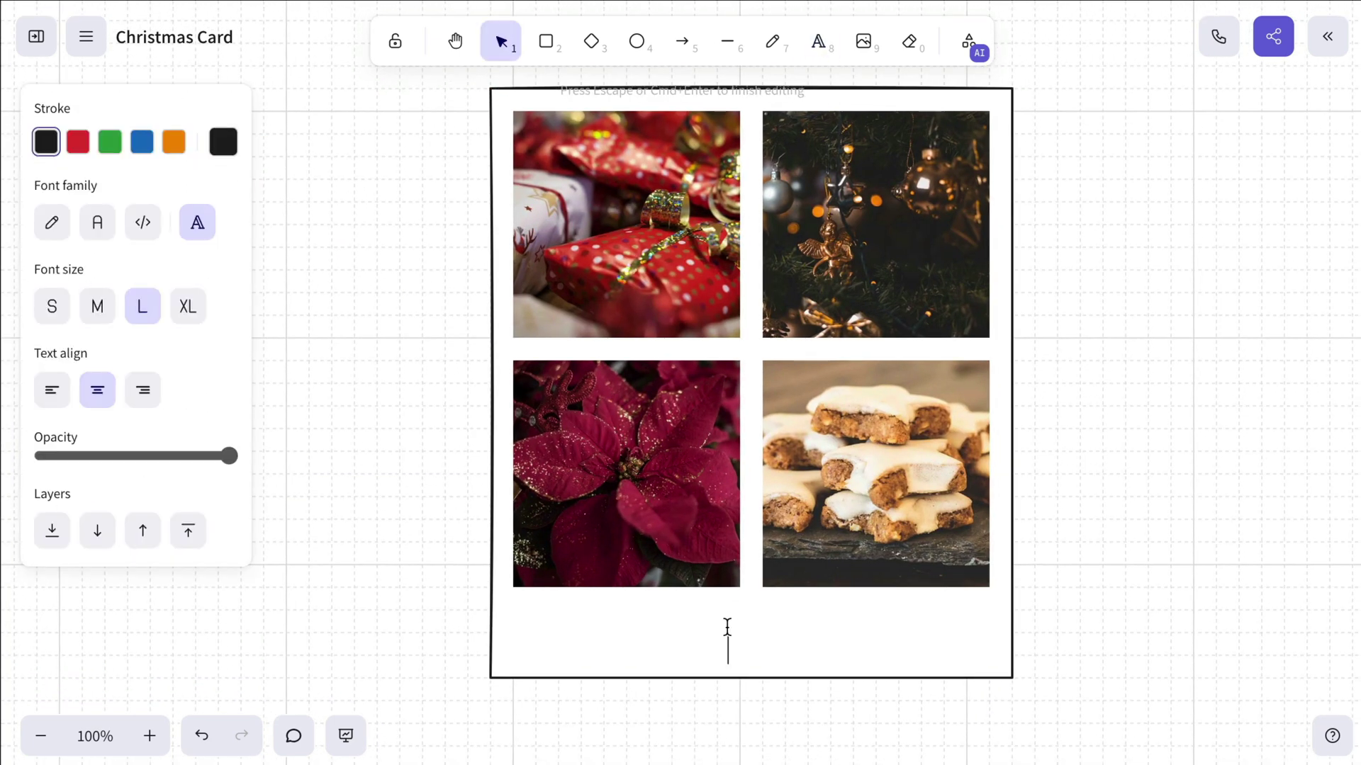
left_click(817, 655)
left_click_drag(744, 646, 767, 625)
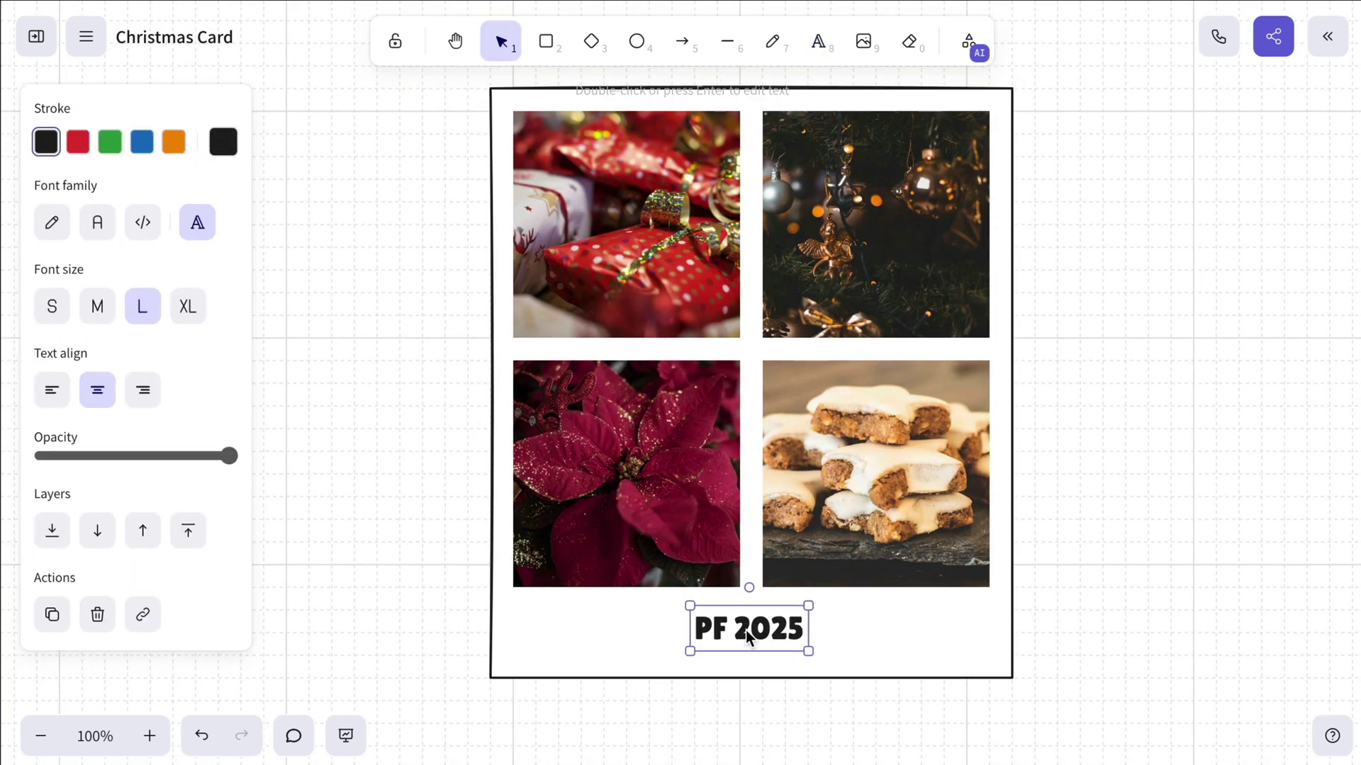
right_click(1086, 537)
left_click(1053, 592)
Select the four photos and group them together.
left_click(851, 478)
left_click(687, 444, "shift")
left_click(642, 233, "shift")
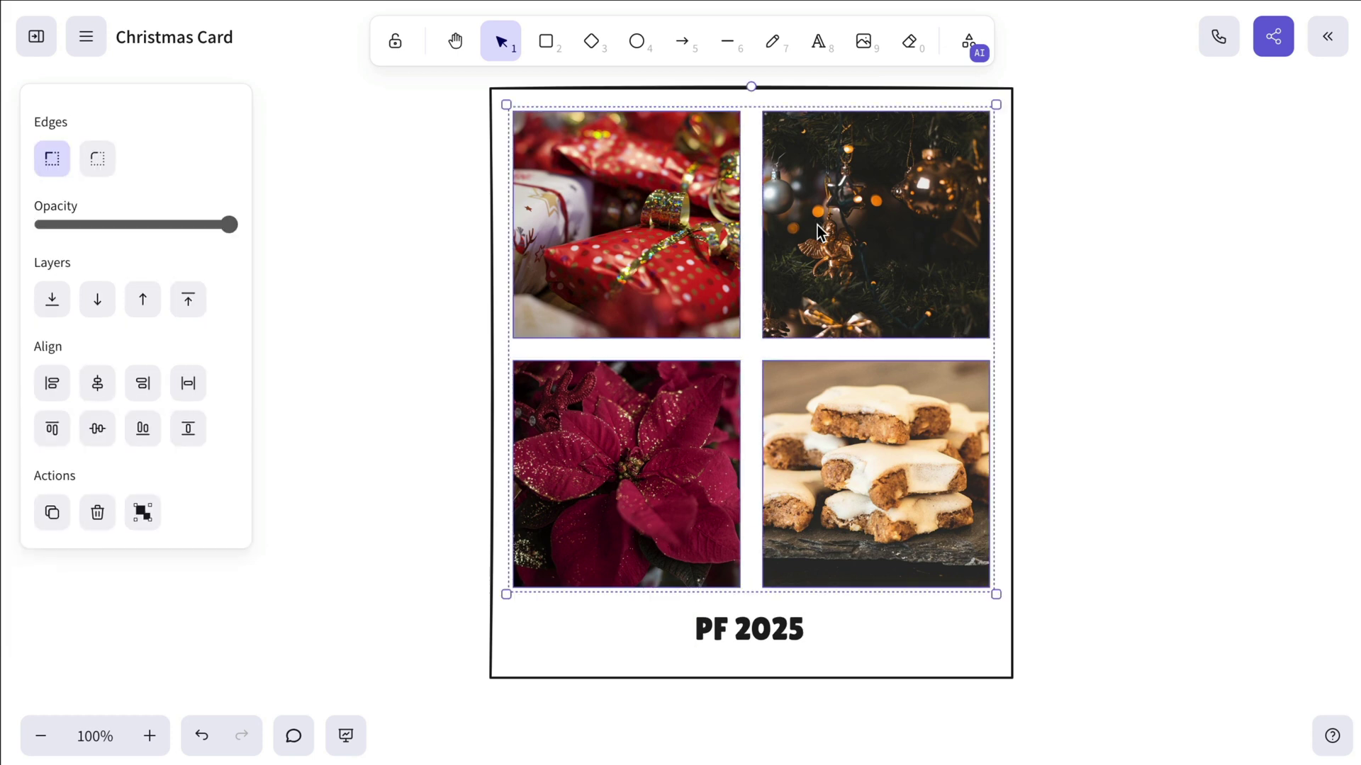
right_click(831, 232)
left_click(859, 369)
scroll(100, 517, "down", 3)
left_click(401, 478)
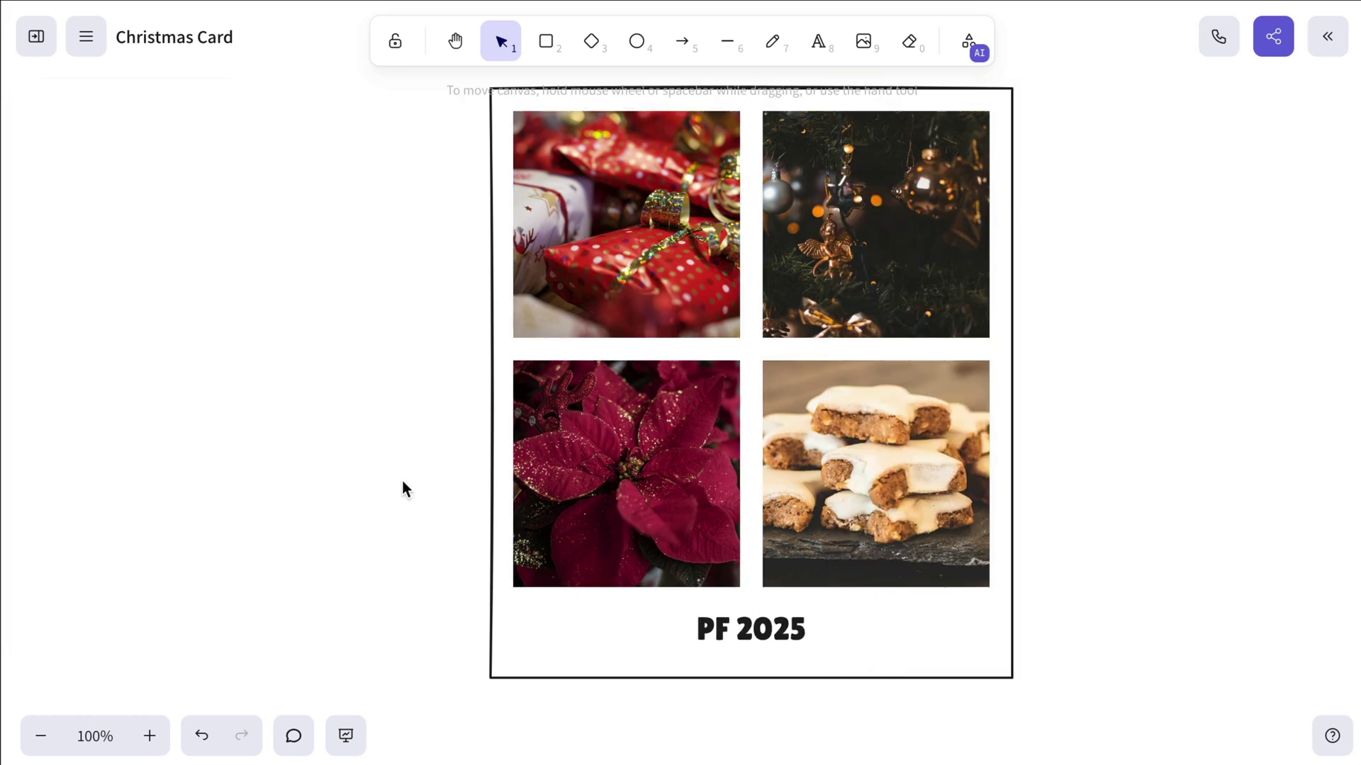
scroll(521, 276, "up", 2)
Draw a white circle over the grid centre and type 'Merry Christmas' inside it.
left_click(637, 40)
left_click_drag(638, 244, 893, 500)
left_click_drag(804, 336, 780, 361)
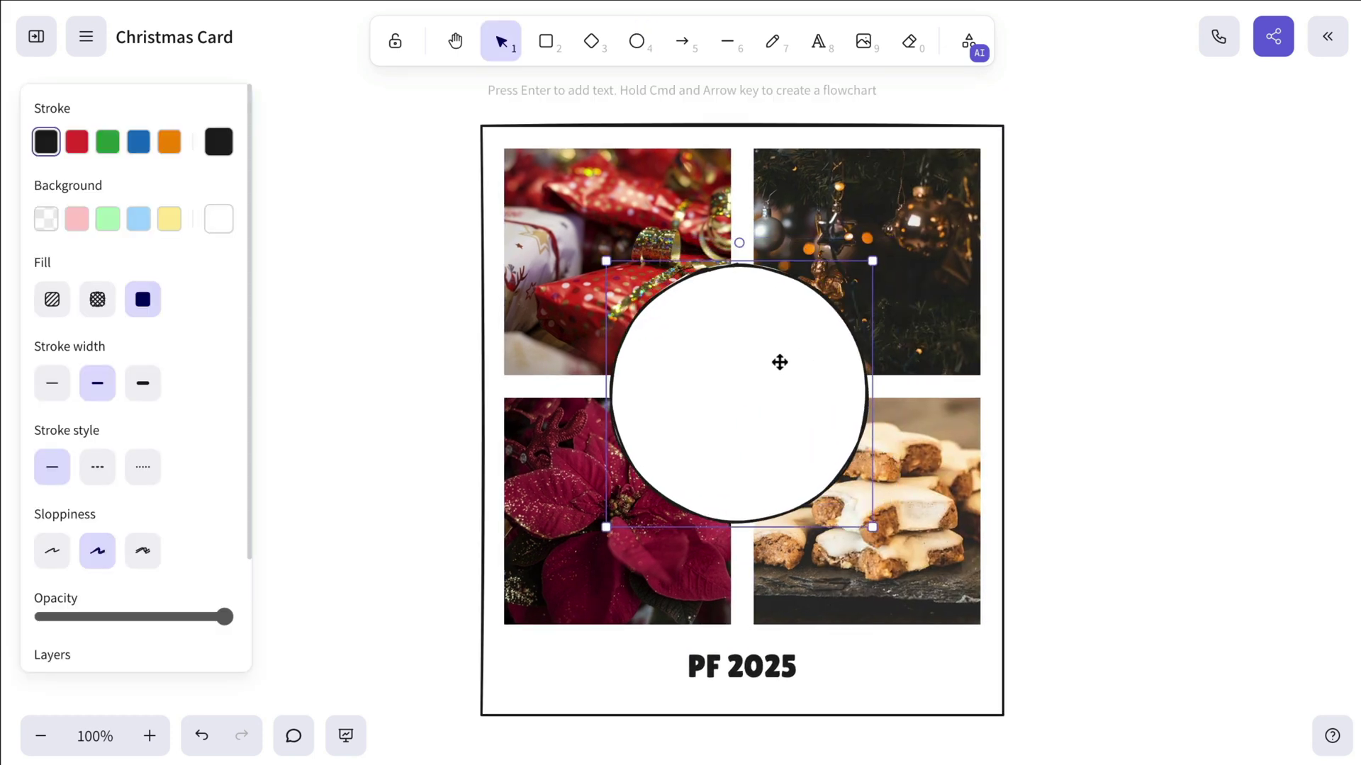
double_click(780, 362)
type("ristmas")
key("Escape")
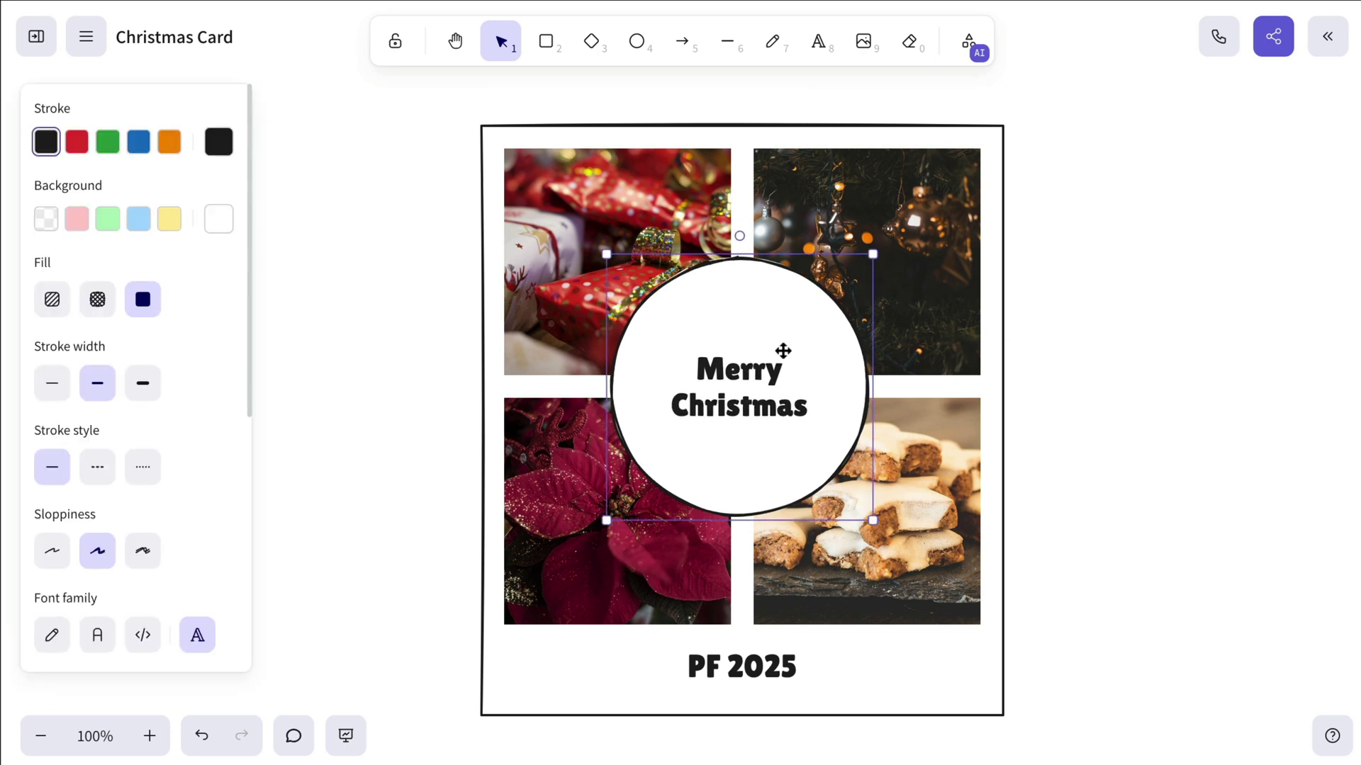
left_click(574, 340, "shift")
scroll(167, 386, "down", 1)
scroll(167, 386, "down", 1)
left_click(101, 554)
Shrink the Merry Christmas circle and centre-align it over the photo grid.
left_click(766, 320)
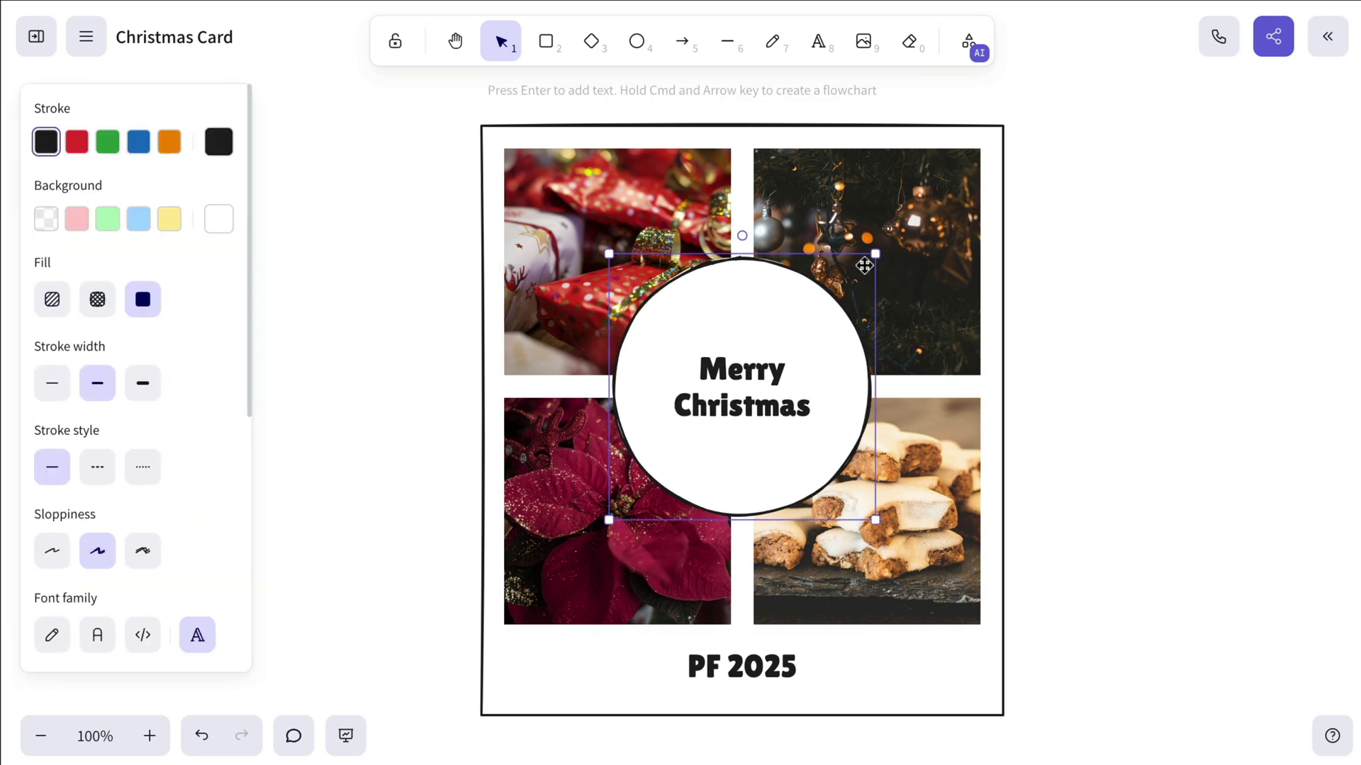
left_click_drag(871, 255, 835, 292)
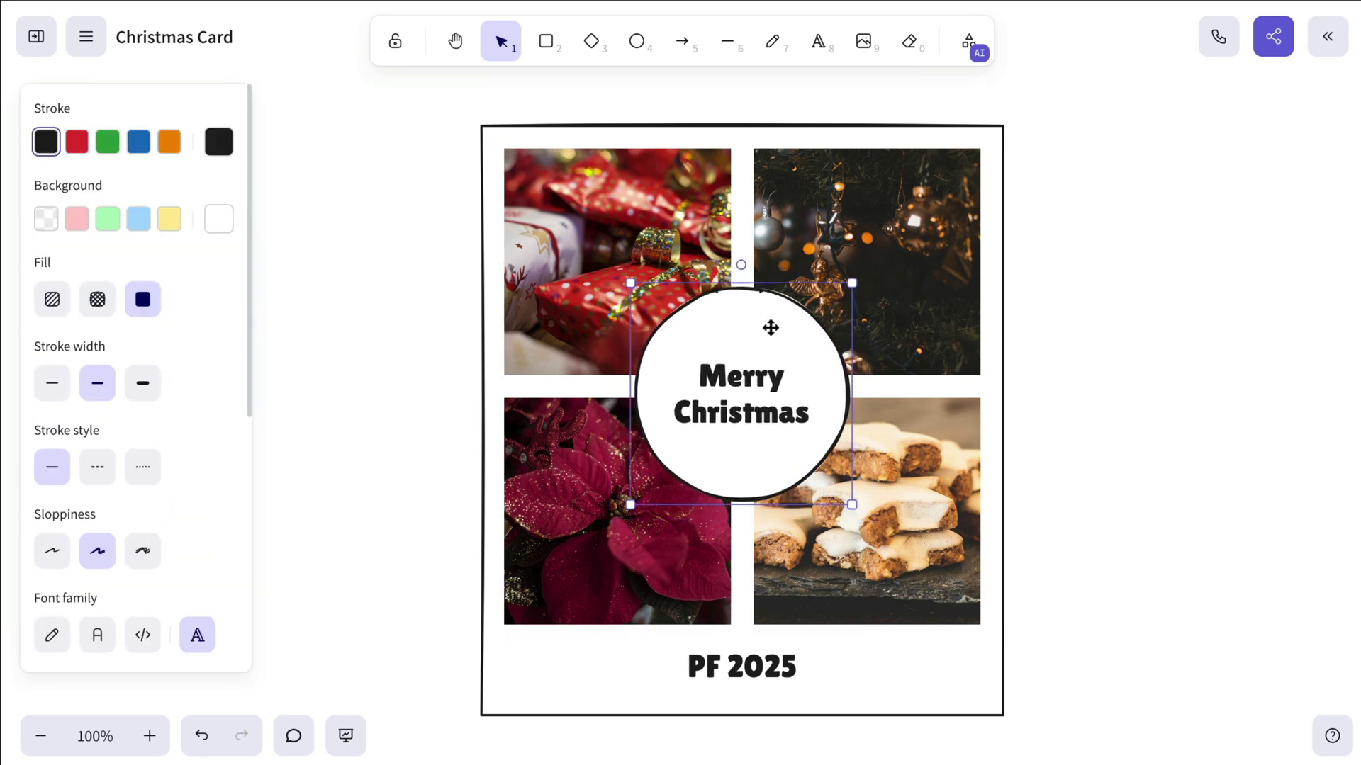
left_click_drag(751, 343, 774, 319)
scroll(219, 442, "down", 5)
scroll(211, 441, "up", 5)
key("ctrl+a")
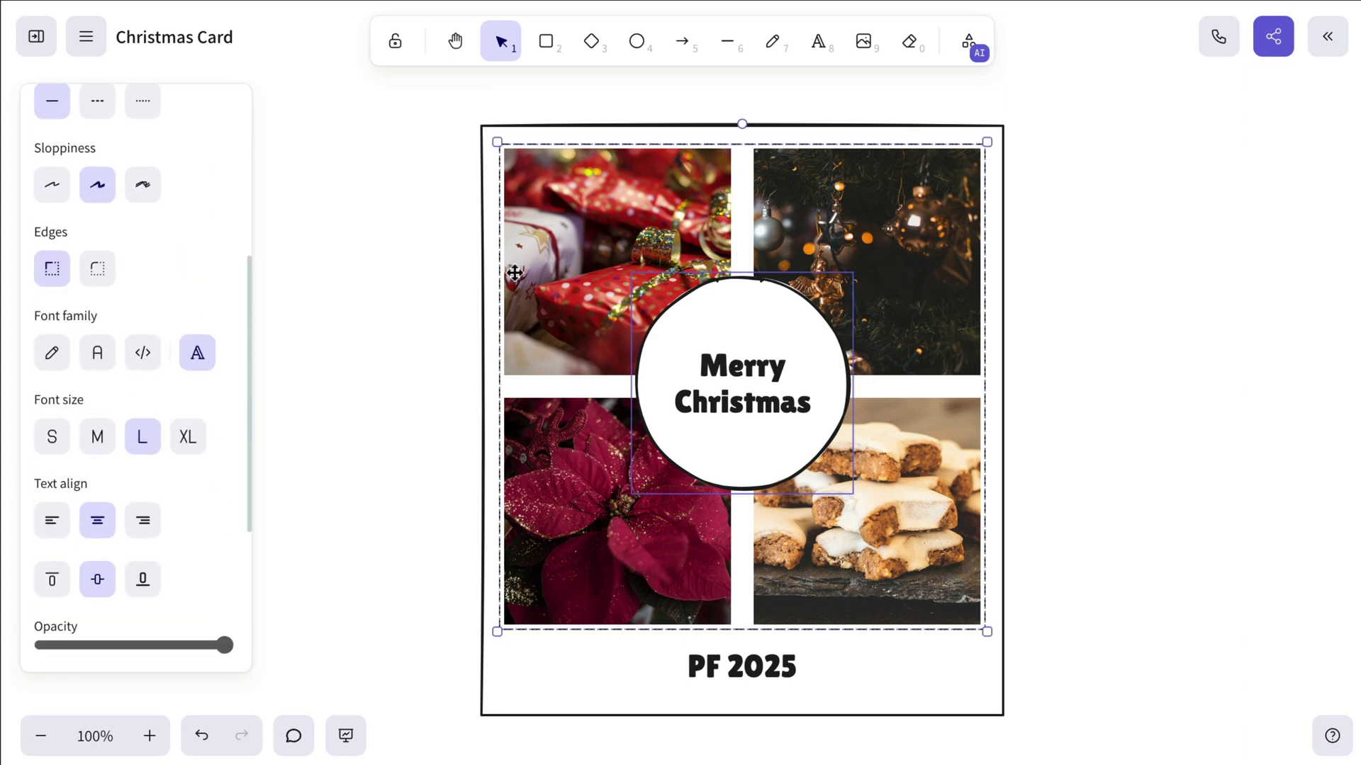
scroll(140, 425, "down", 3)
left_click(98, 507)
left_click(399, 391)
left_click(754, 681)
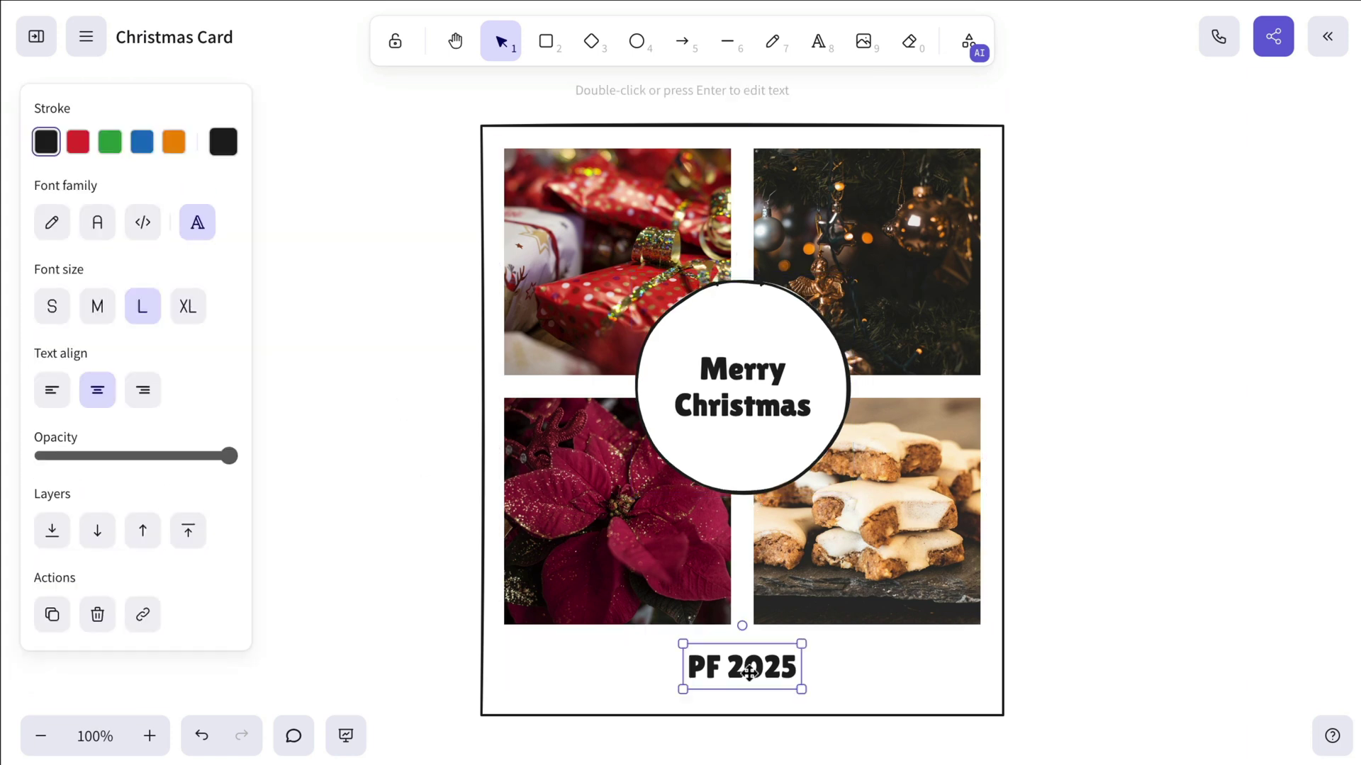
left_click(1209, 567)
scroll(1155, 498, "up", 1, "ctrl")
Make the circle's stroke transparent, keep its text black and set sloppiness to Architect.
left_click(744, 386)
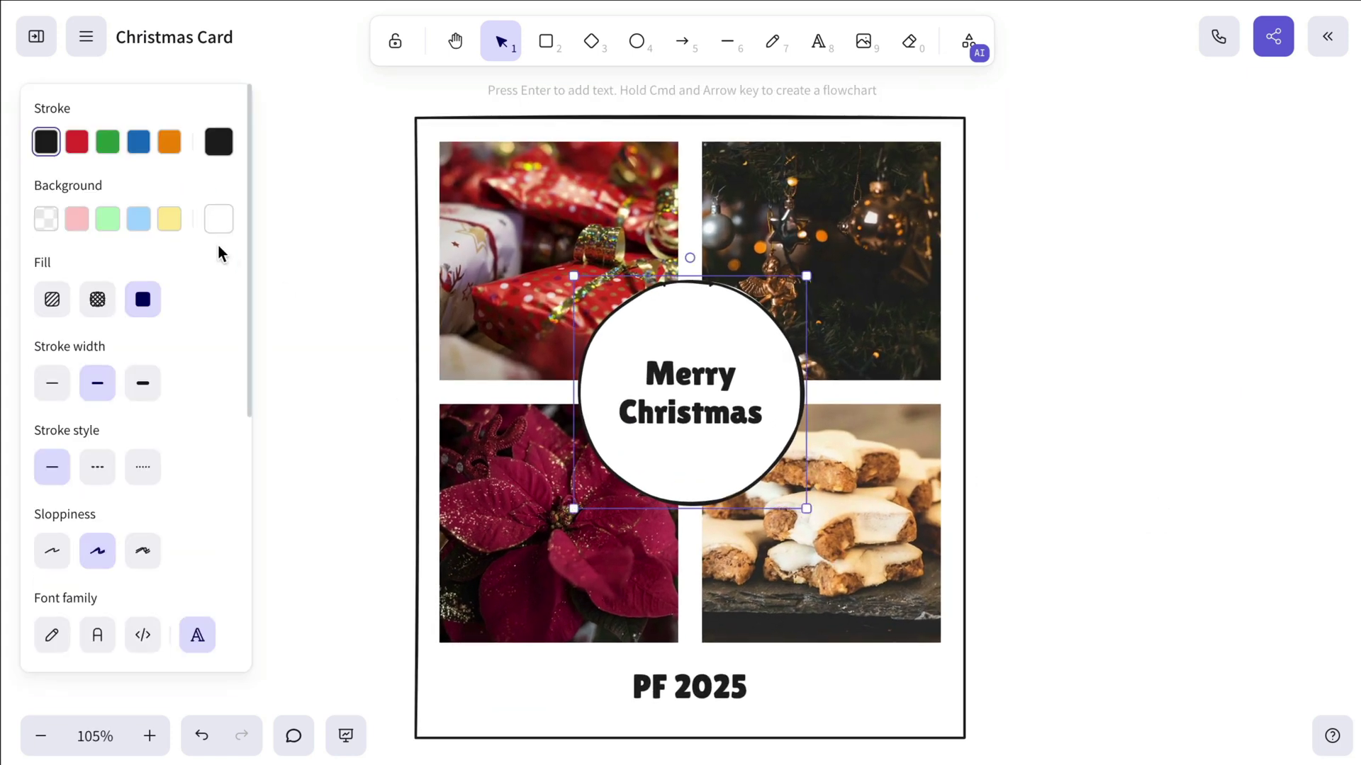
left_click(218, 142)
left_click(309, 167)
double_click(680, 380)
left_click(47, 142)
key("Escape")
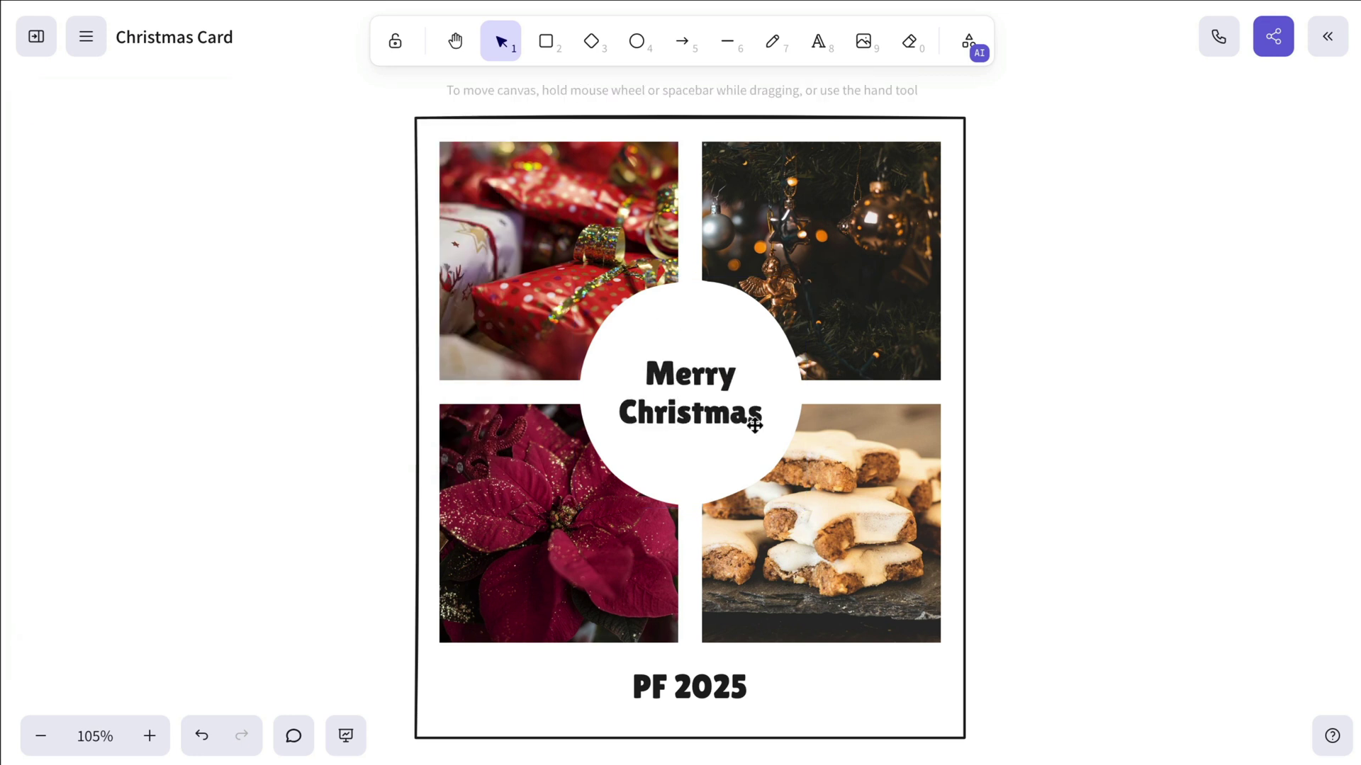
scroll(1196, 353, "up", 1, "ctrl")
scroll(860, 398, "down", 3, "ctrl")
left_click(708, 322)
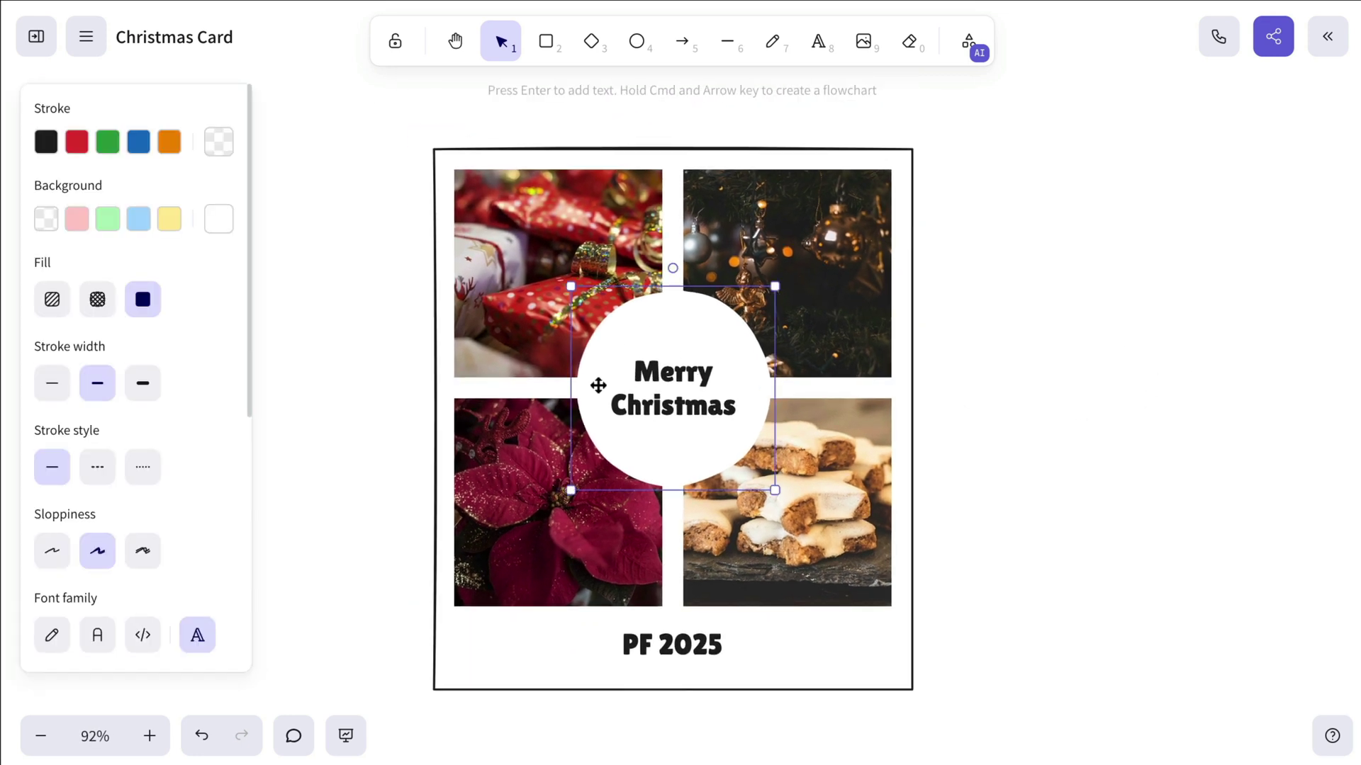
scroll(176, 450, "down", 3)
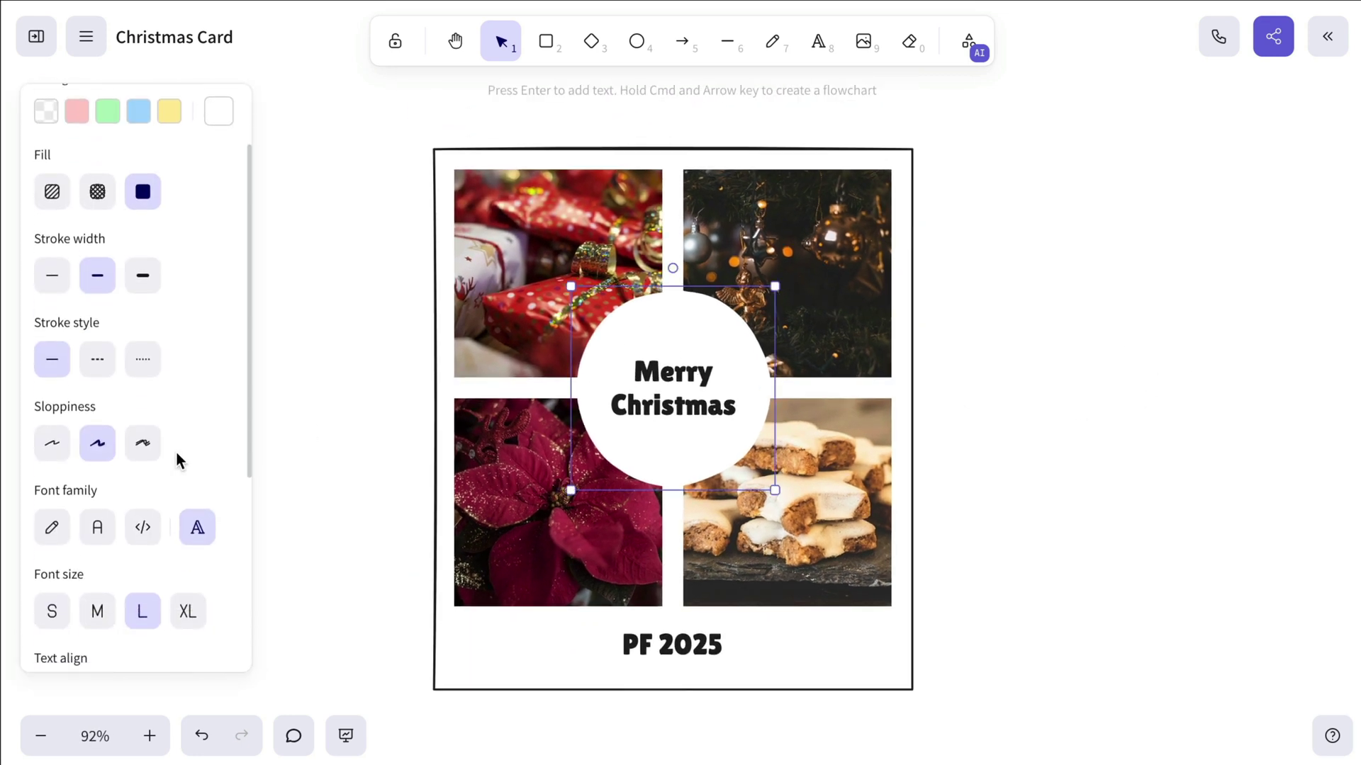
left_click(51, 428)
left_click(308, 327)
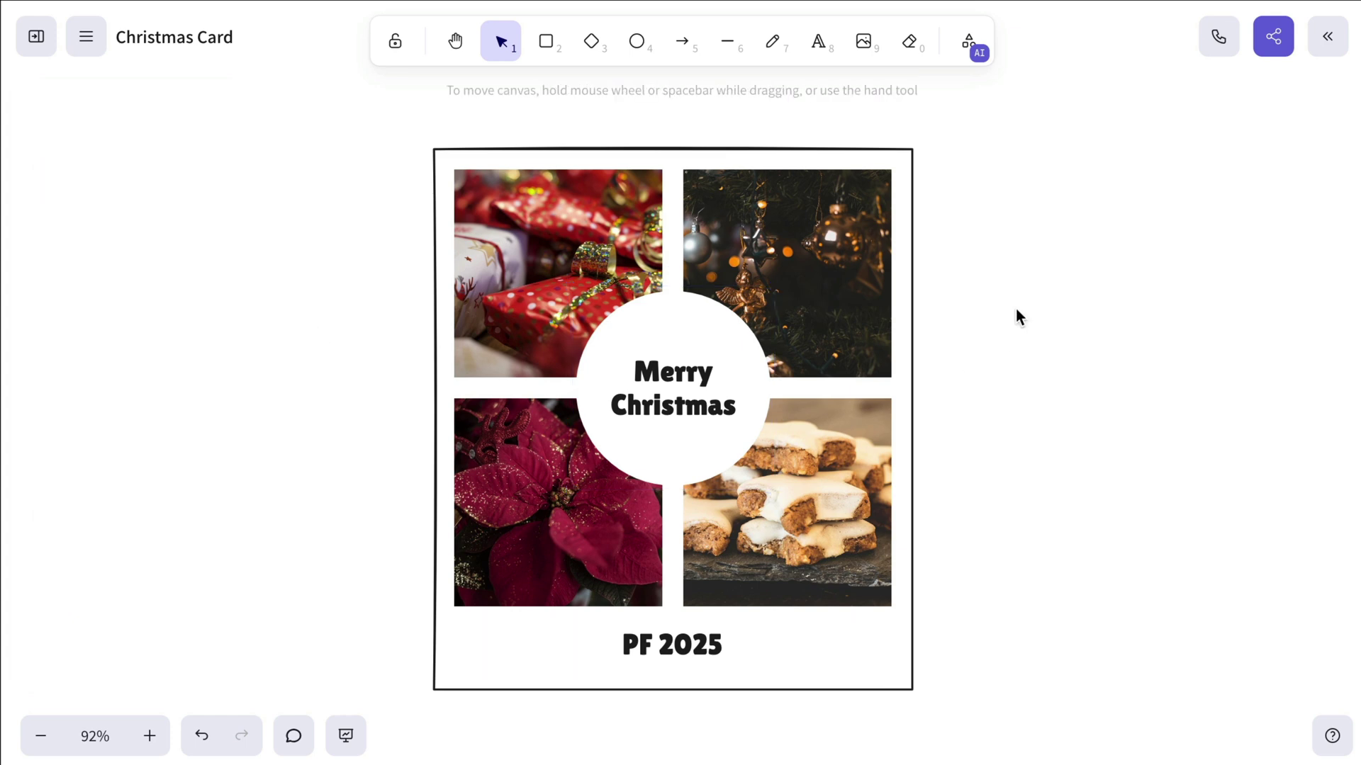
scroll(1015, 308, "down", 1)
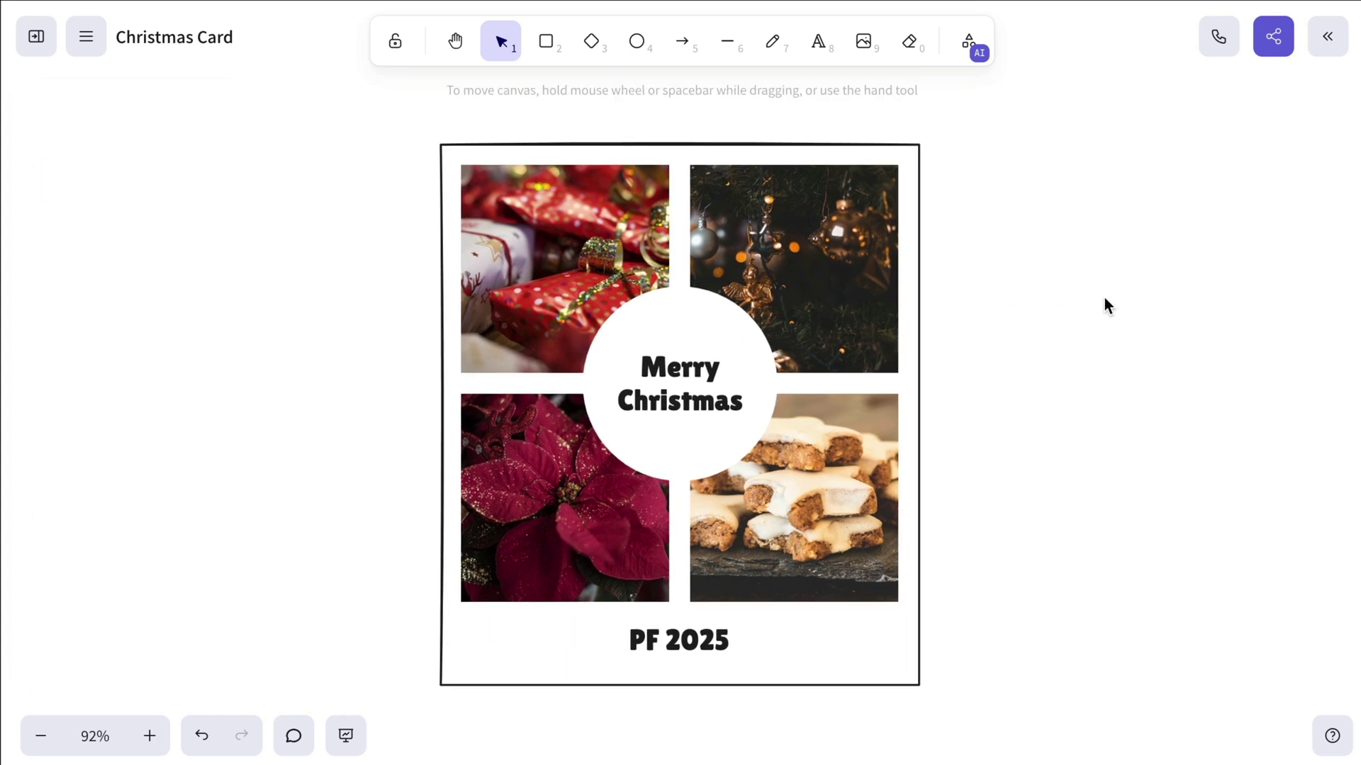